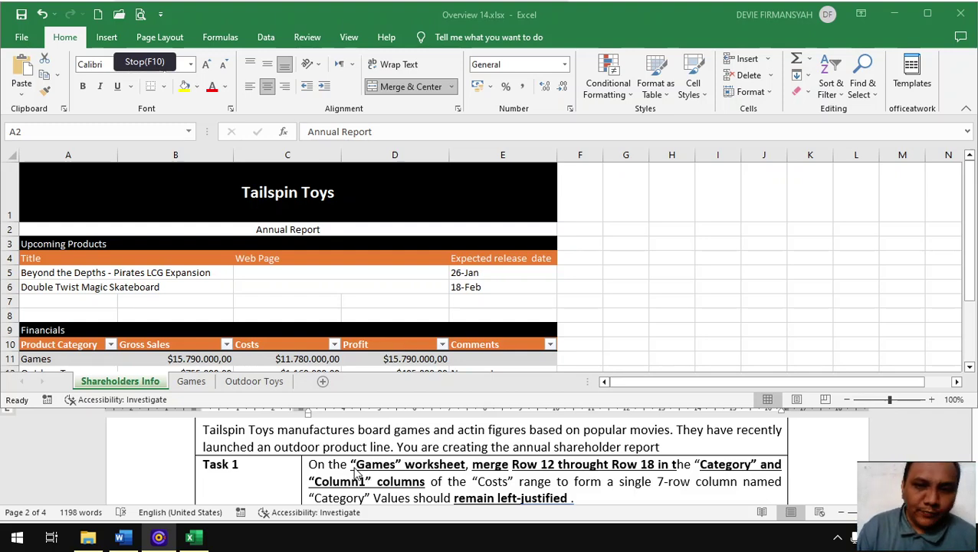
Step: Read the Tailspin Toys instructions for Tasks 1 to 5 in the Word question document
scroll(354, 472, "up", 1)
scroll(354, 473, "down", 3)
scroll(354, 472, "down", 3)
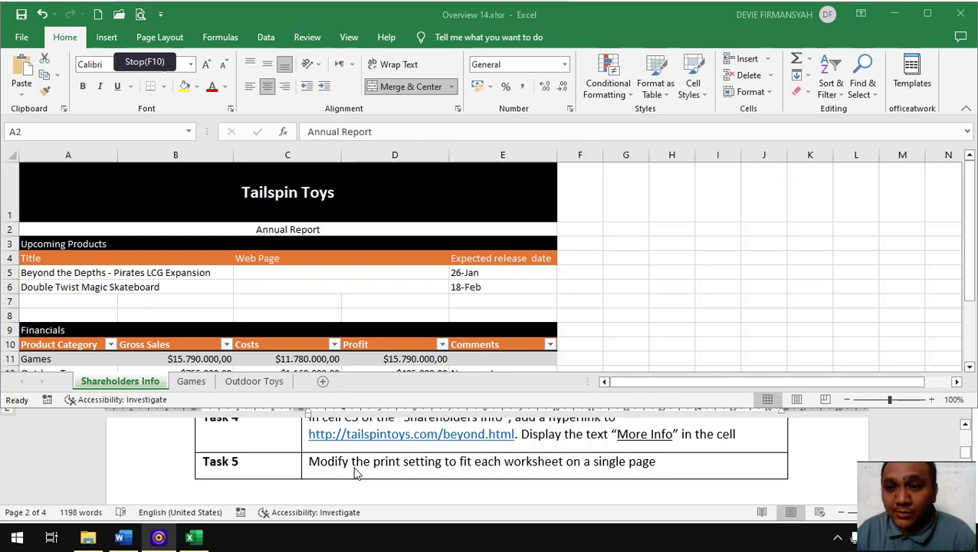
scroll(355, 473, "up", 1)
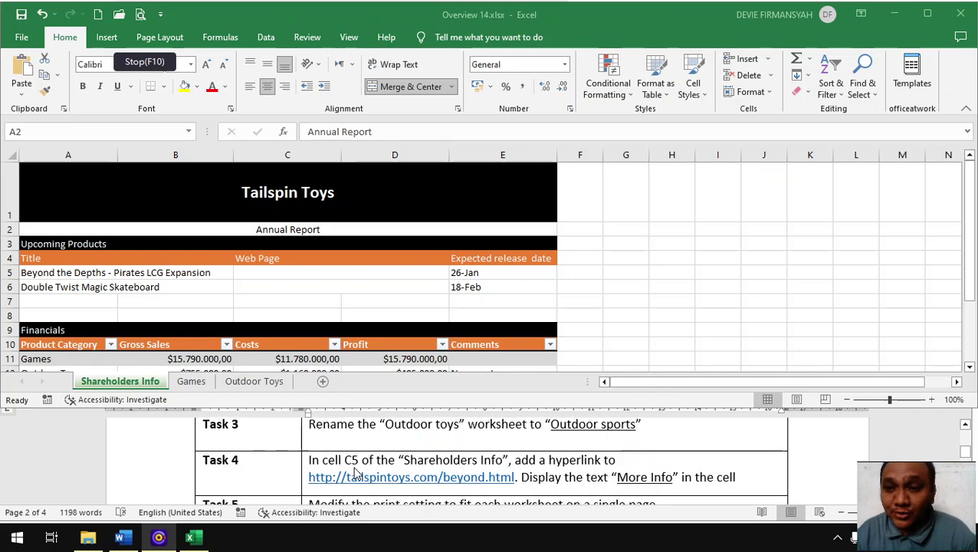
scroll(355, 473, "up", 2)
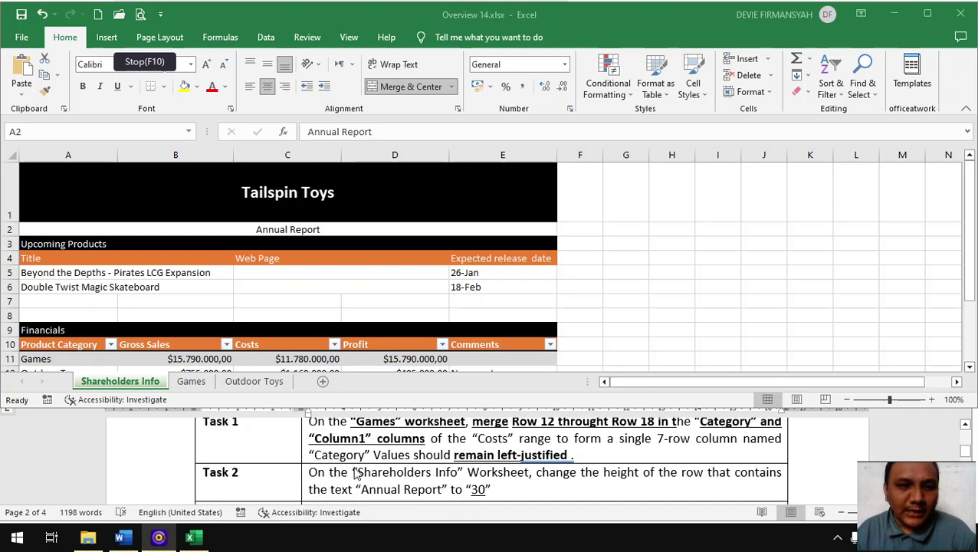
left_click(295, 458)
scroll(293, 454, "up", 1)
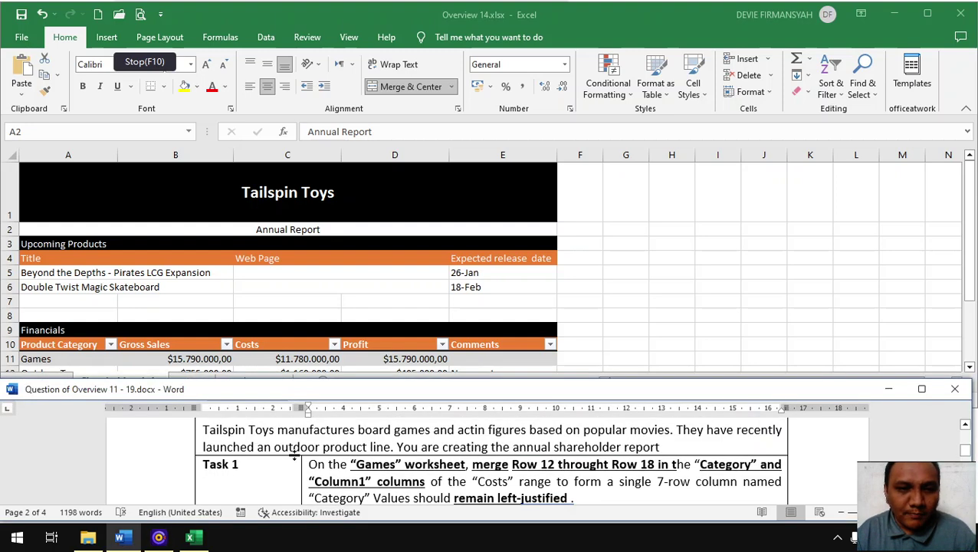
scroll(367, 462, "down", 1, "ctrl")
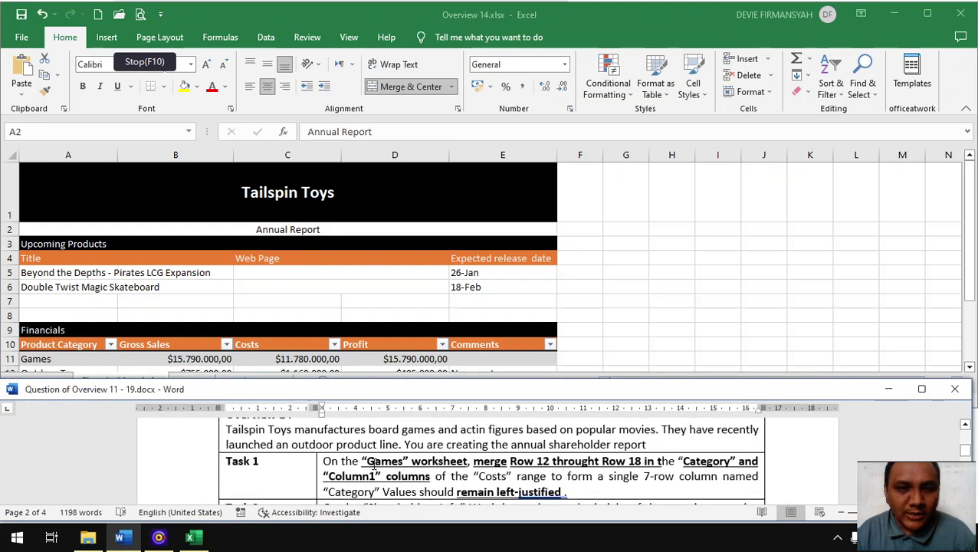
Step: On the Games worksheet in Excel, merge the Costs range A12:B18 across so each row's Category and Column1 cells combine
left_click(340, 331)
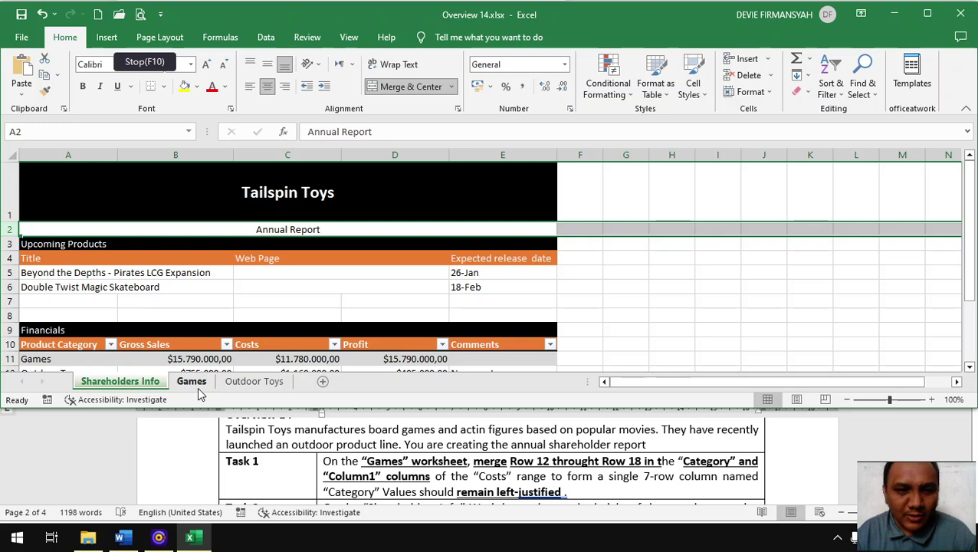
left_click(194, 382)
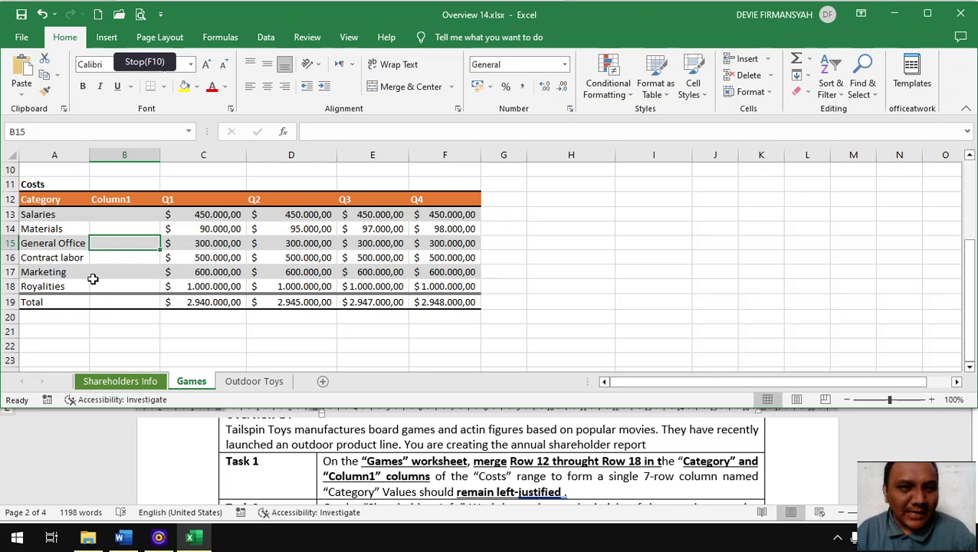
scroll(94, 281, "up", 2)
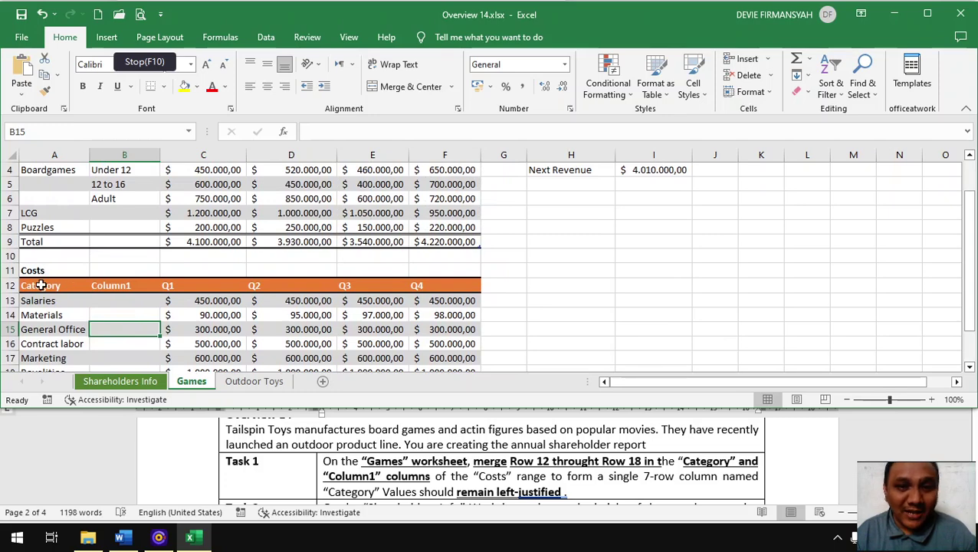
left_click(41, 285)
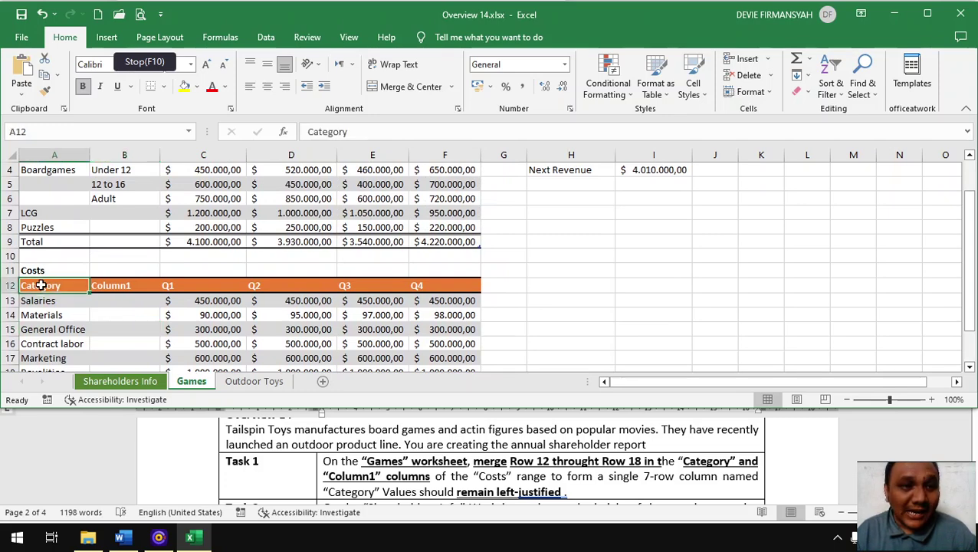
scroll(40, 285, "down", 1)
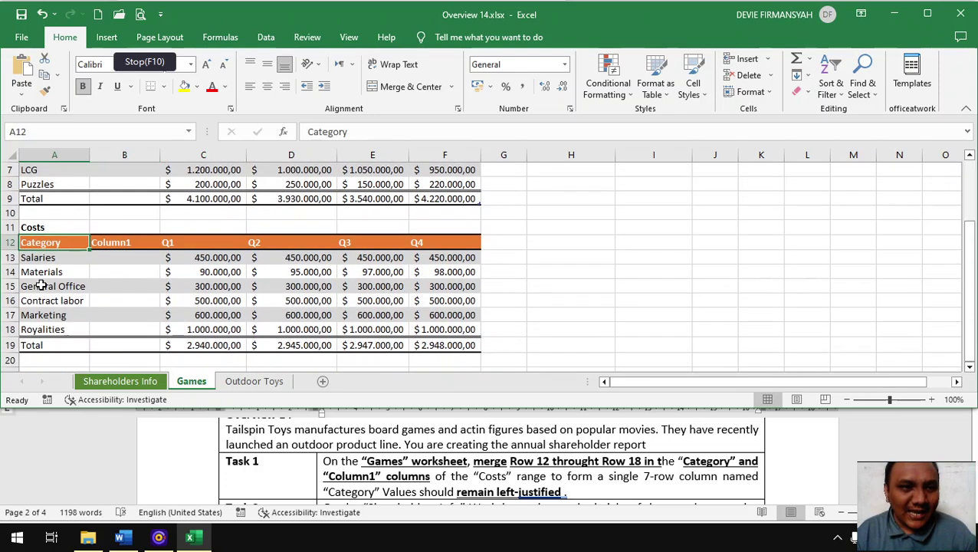
left_click(101, 259)
left_click(116, 329)
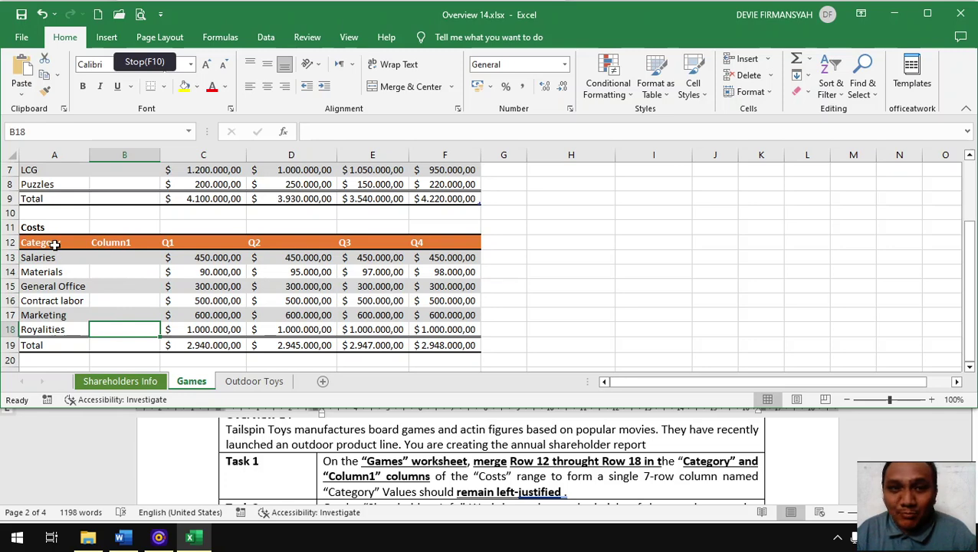
left_click_drag(54, 244, 109, 323)
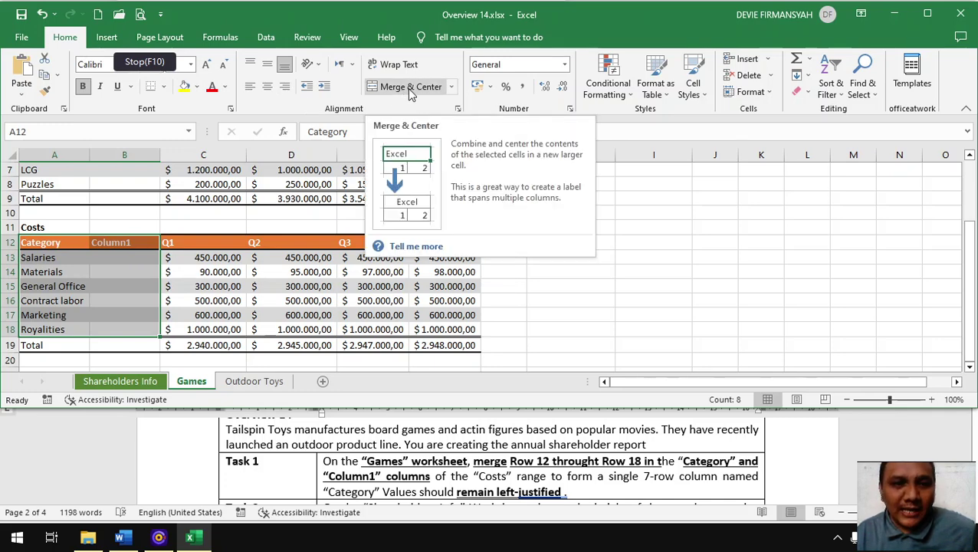
left_click(451, 87)
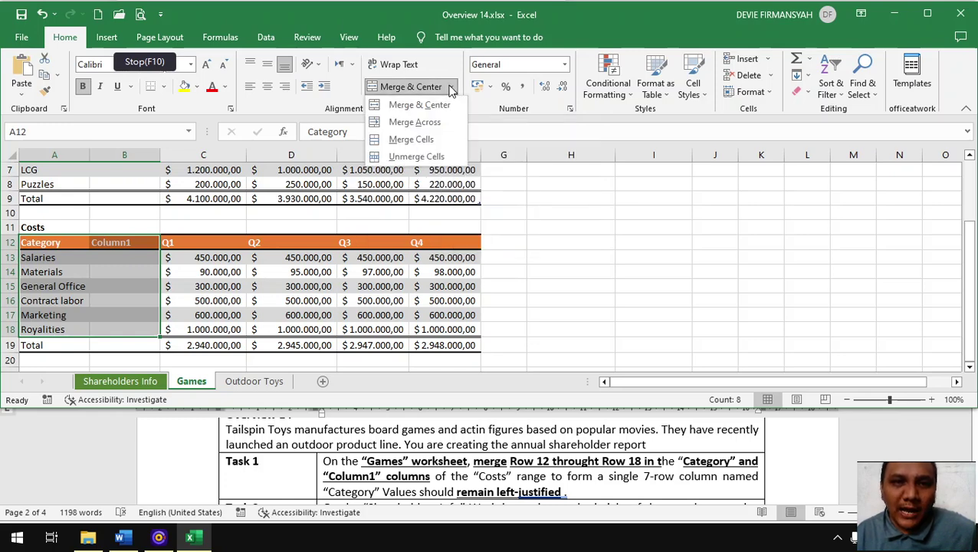
left_click(430, 124)
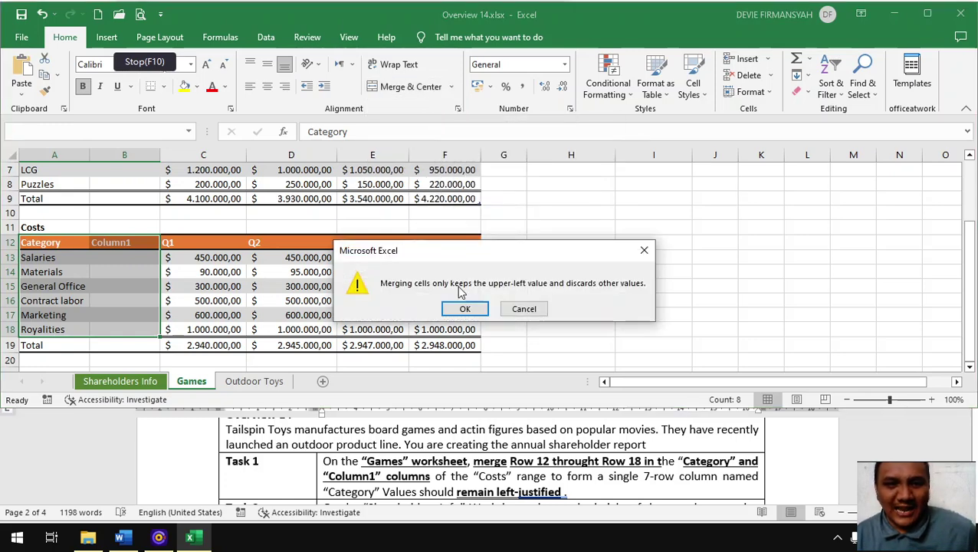
left_click(482, 311)
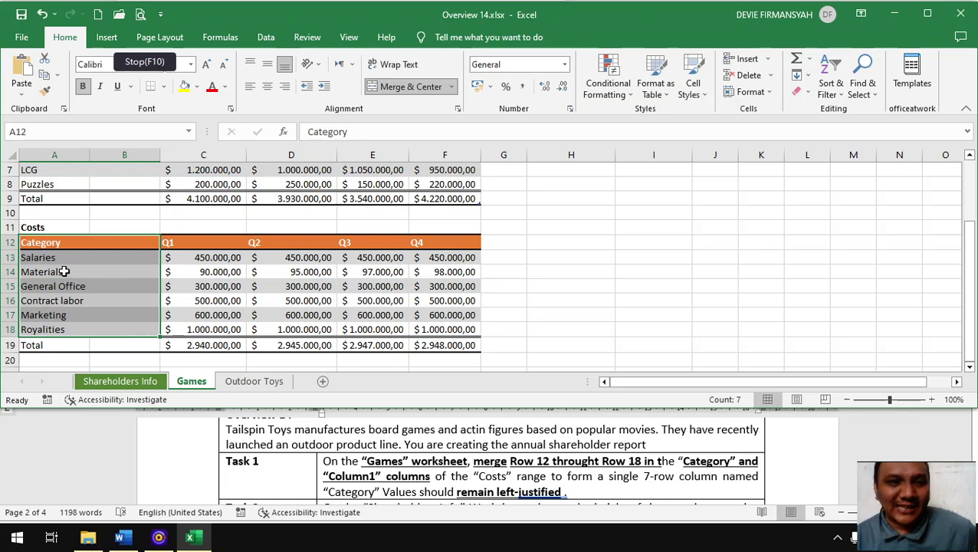
Step: On the Shareholders Info worksheet, set the height of the row containing "Annual Report" to 30
scroll(321, 481, "down", 2)
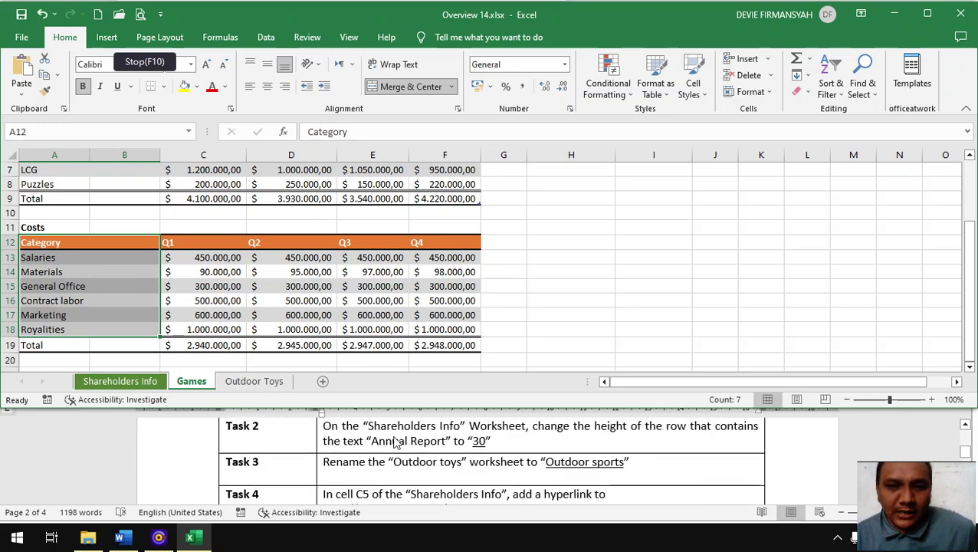
left_click(230, 358)
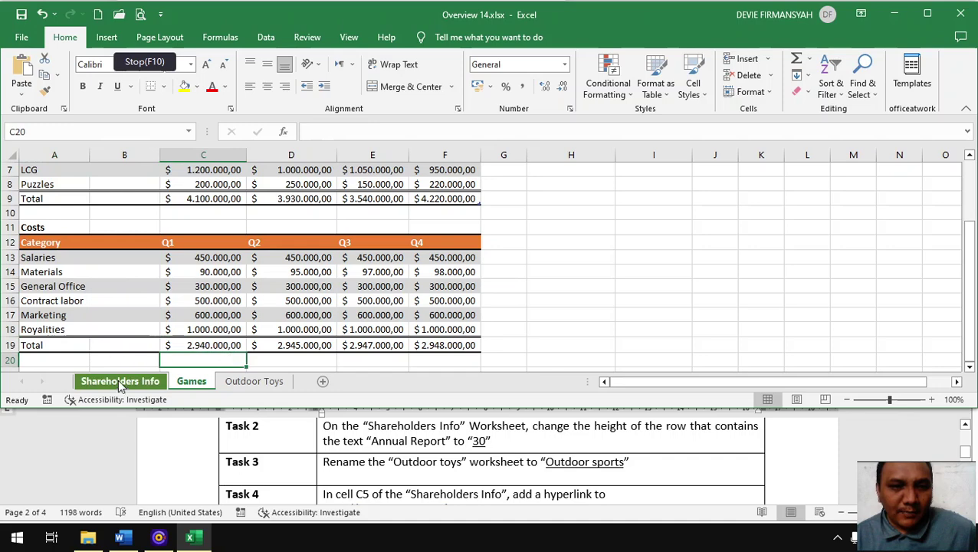
left_click(119, 384)
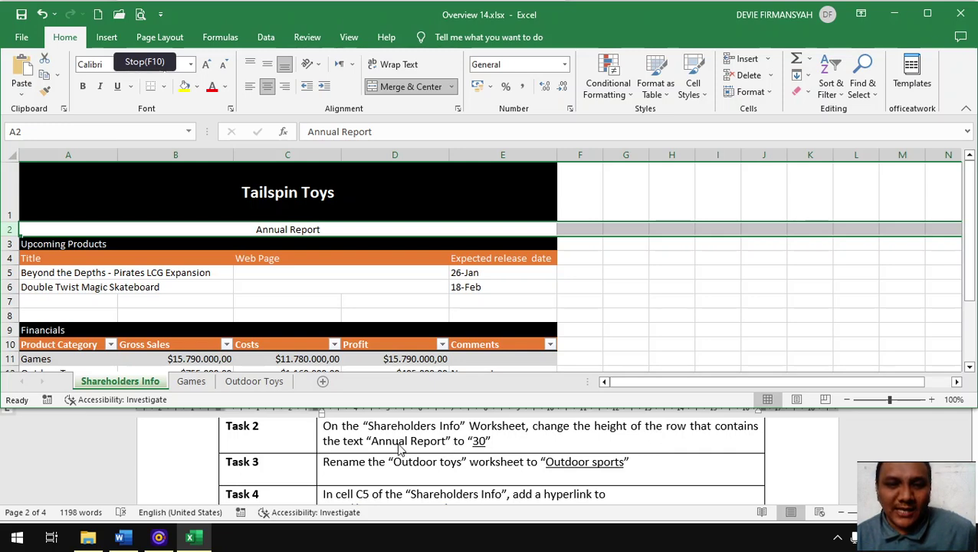
left_click(314, 230)
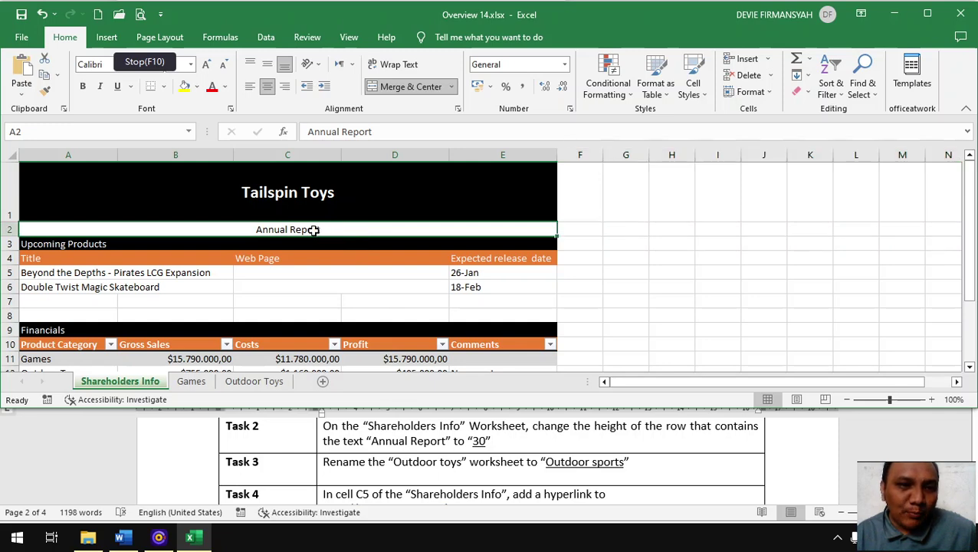
right_click(11, 229)
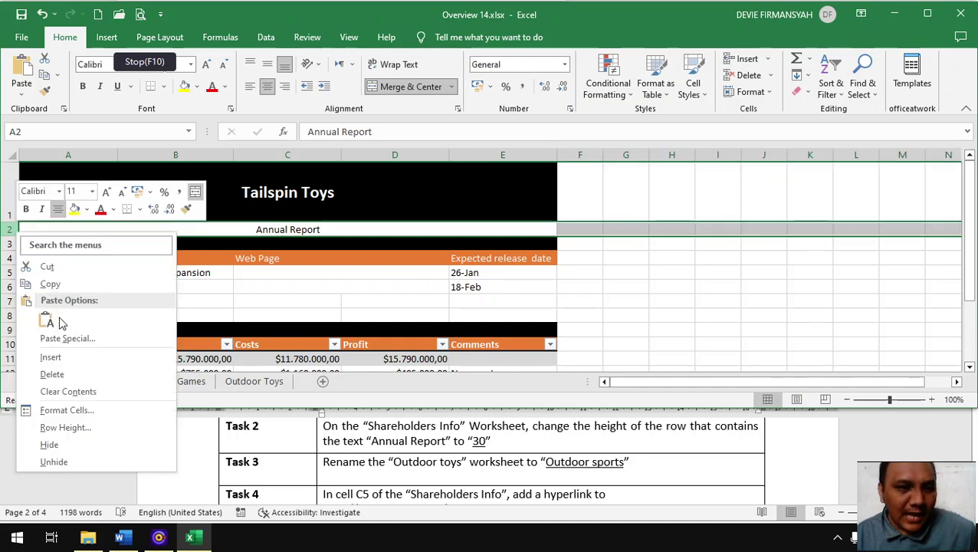
left_click(56, 427)
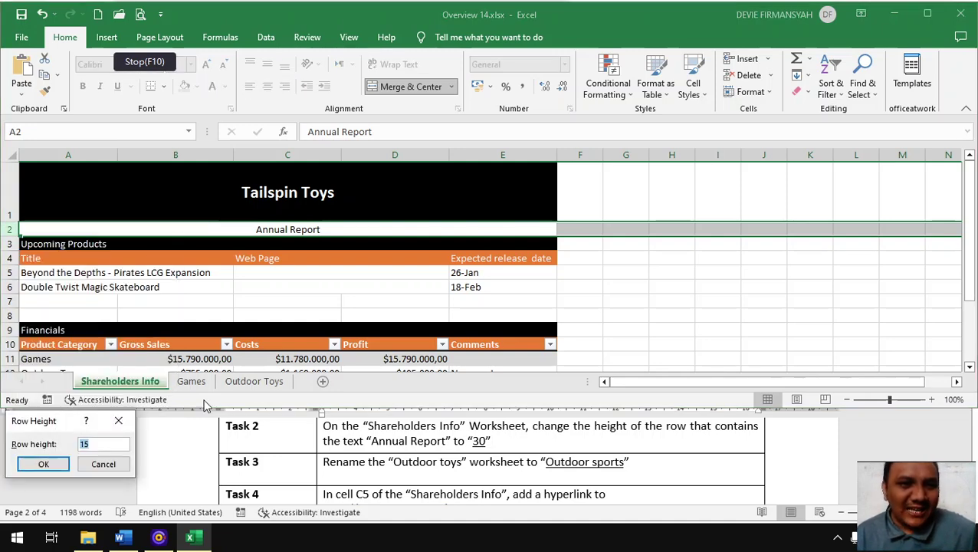
left_click_drag(52, 425, 338, 244)
type("30")
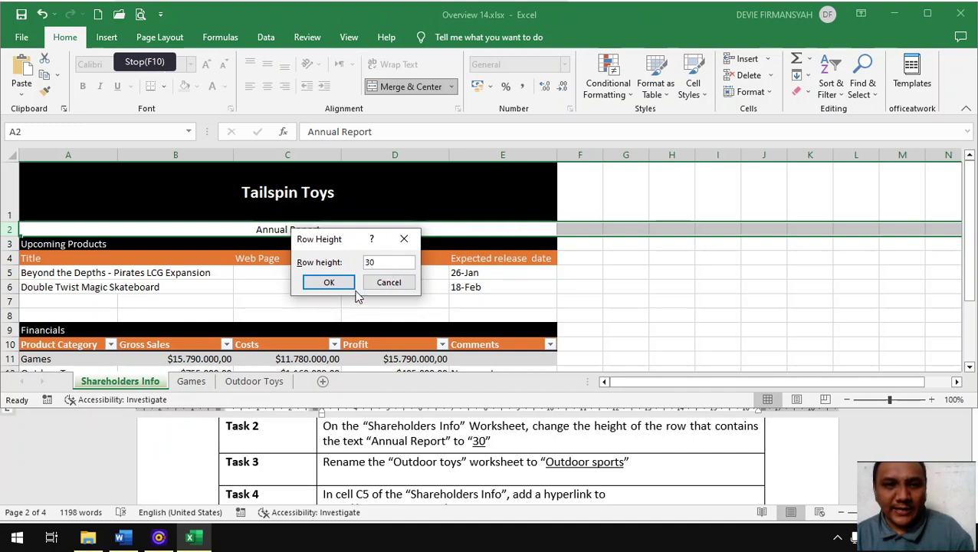
left_click(347, 284)
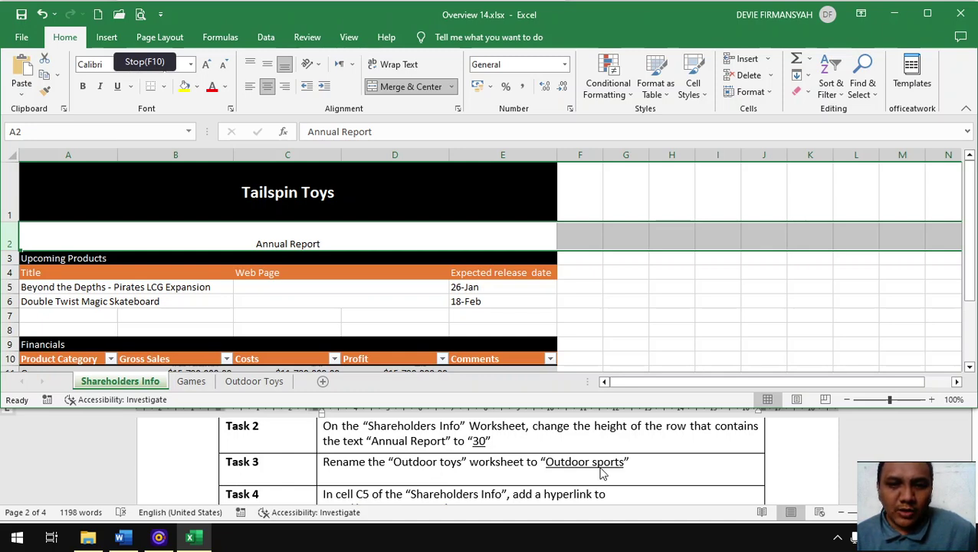
Step: Rename the Outdoor Toys worksheet to "Outdoor sports"
left_click(264, 383)
right_click(266, 382)
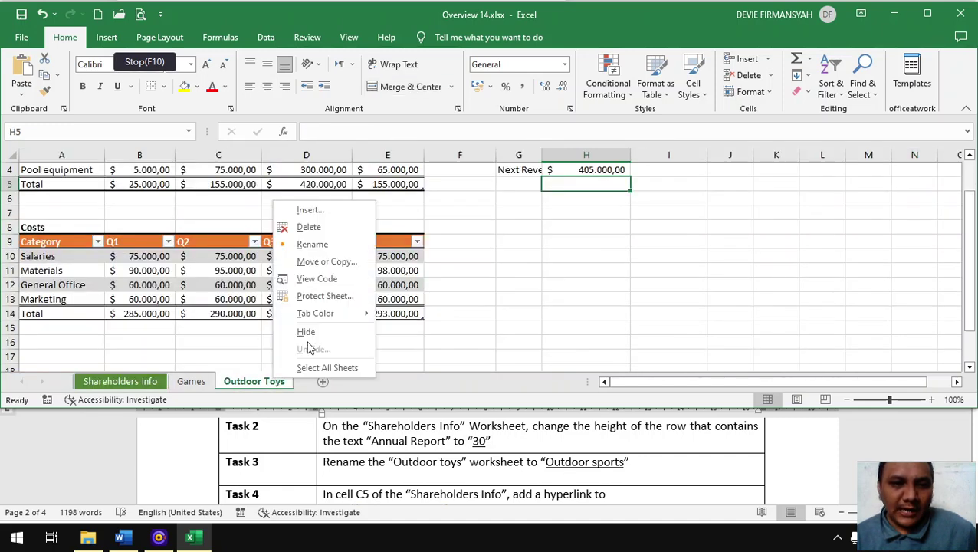
left_click(315, 246)
key("End")
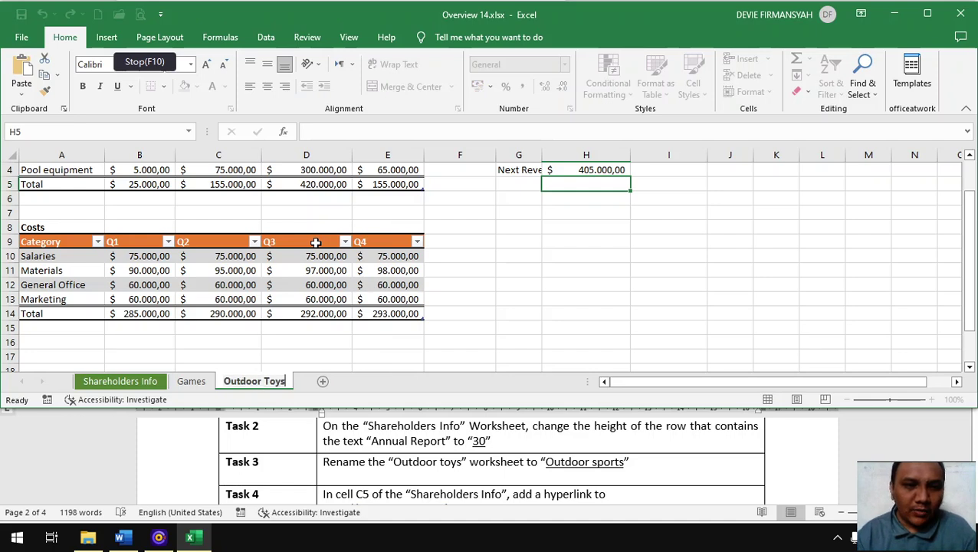
key("BackSpace")
key("BackSpace")
key("BackSpace")
key("BackSpace")
type("sp")
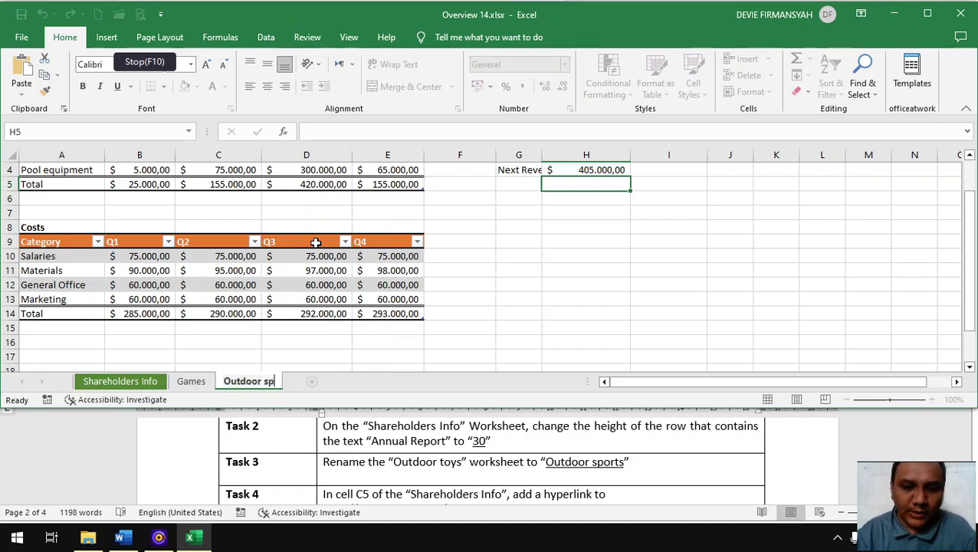
type("orts")
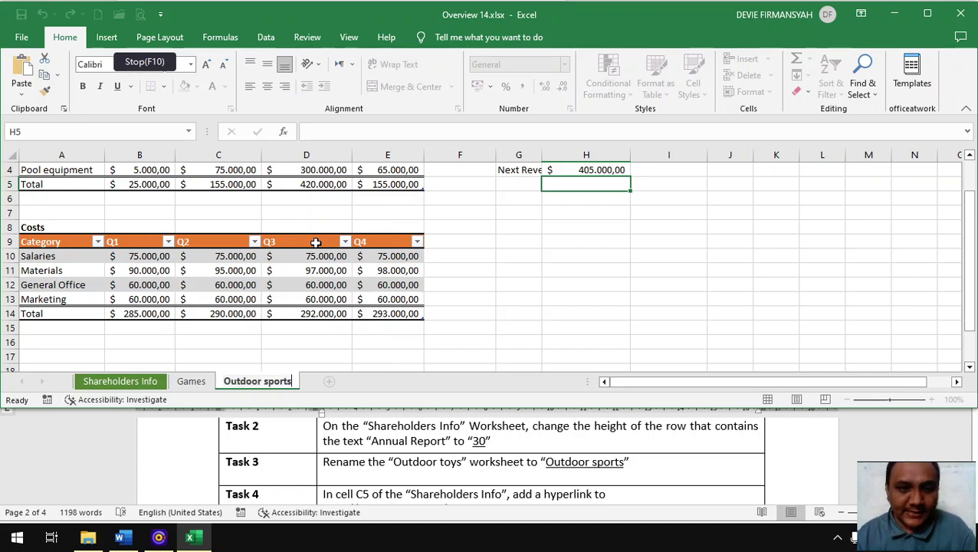
key("Return")
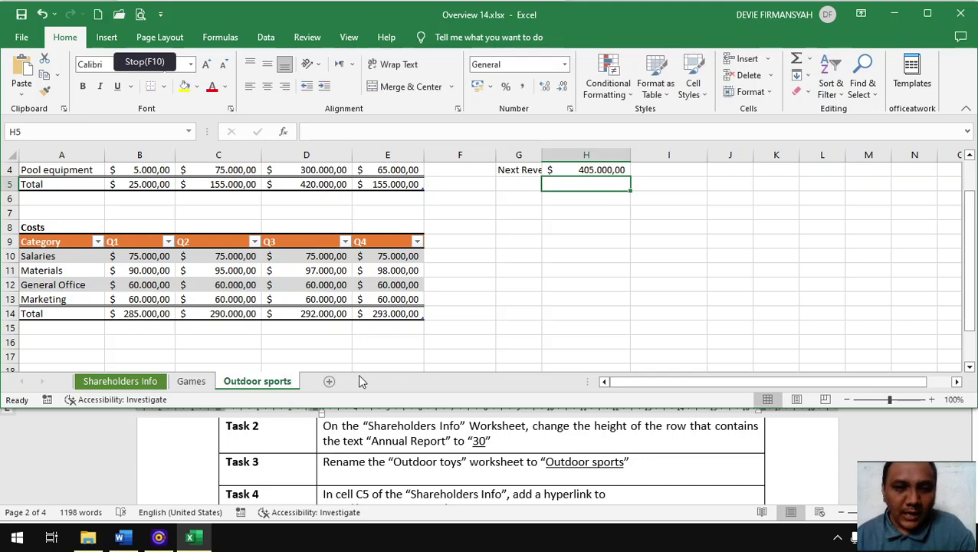
scroll(329, 471, "down", 1)
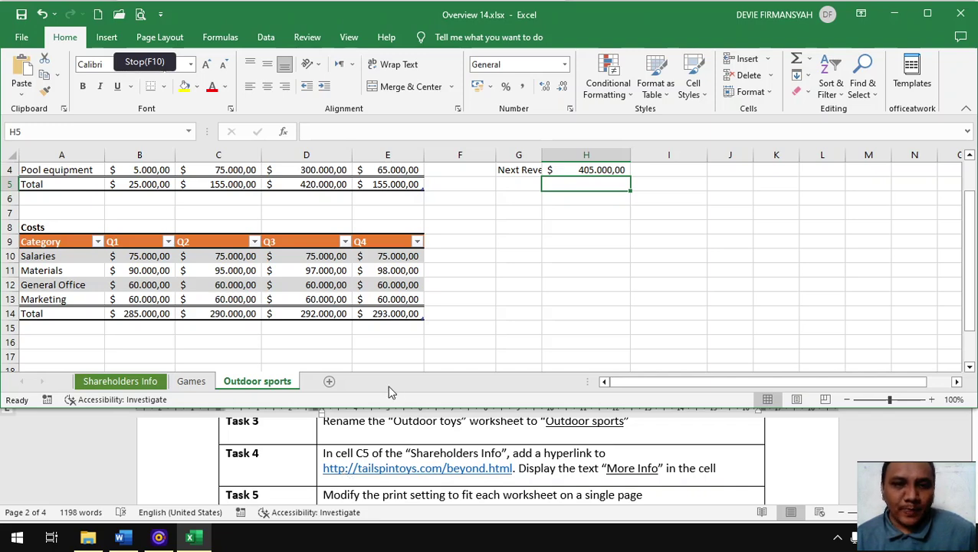
left_click(150, 383)
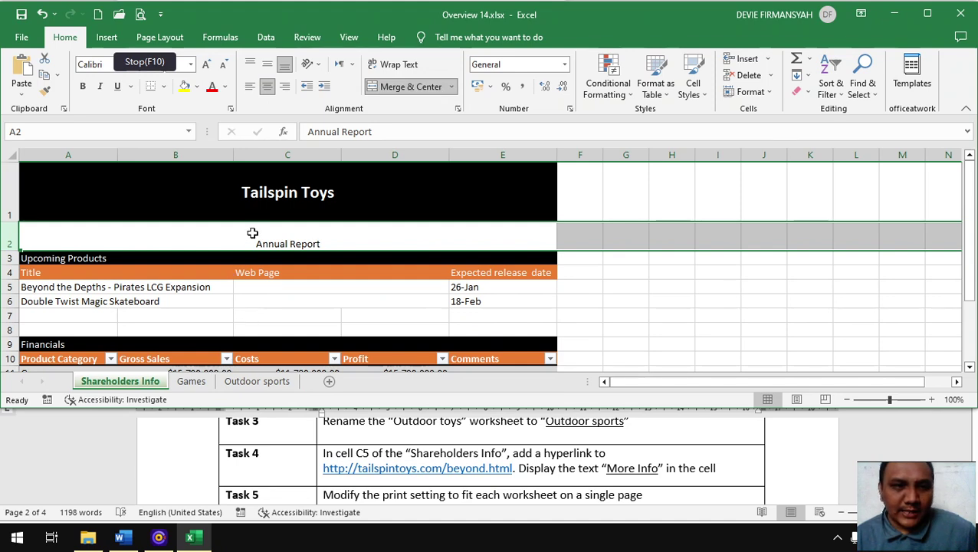
left_click(316, 286)
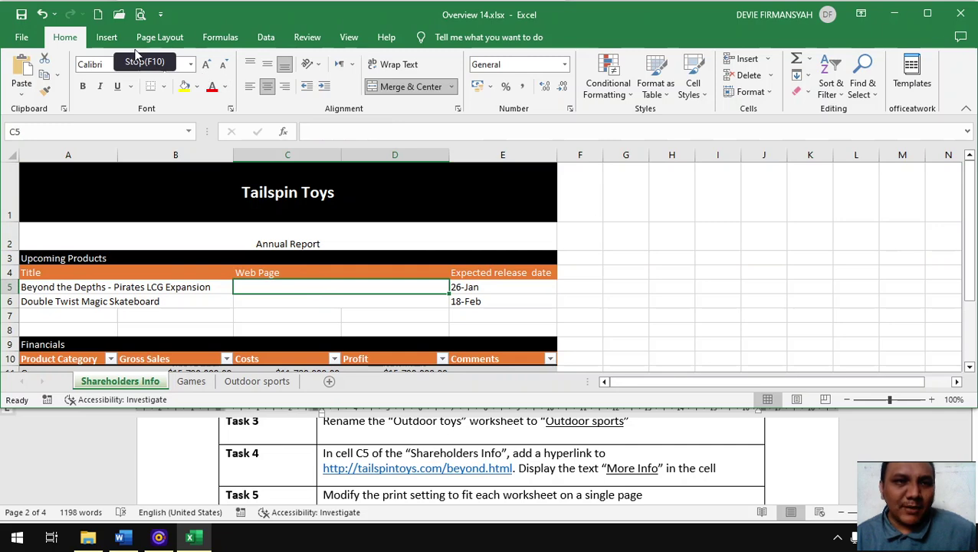
left_click(108, 39)
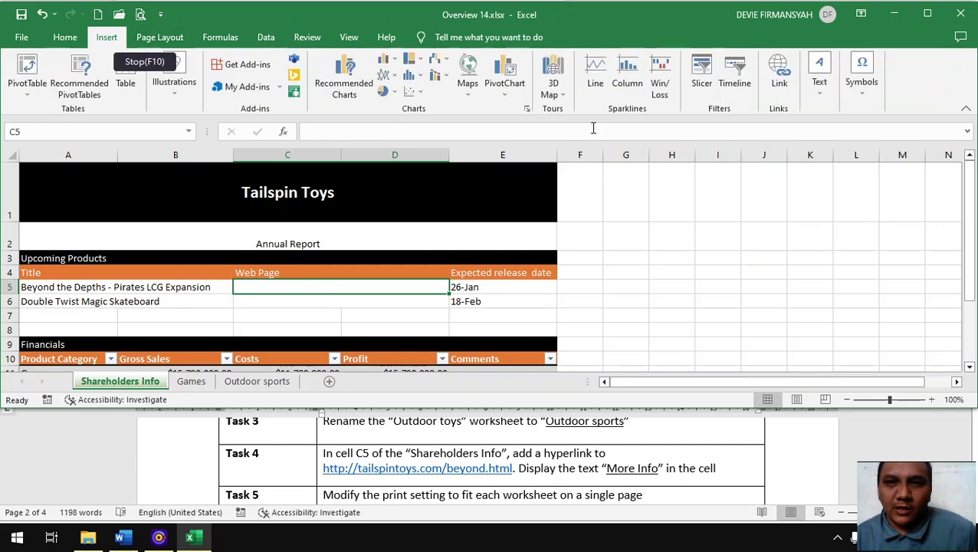
left_click(777, 76)
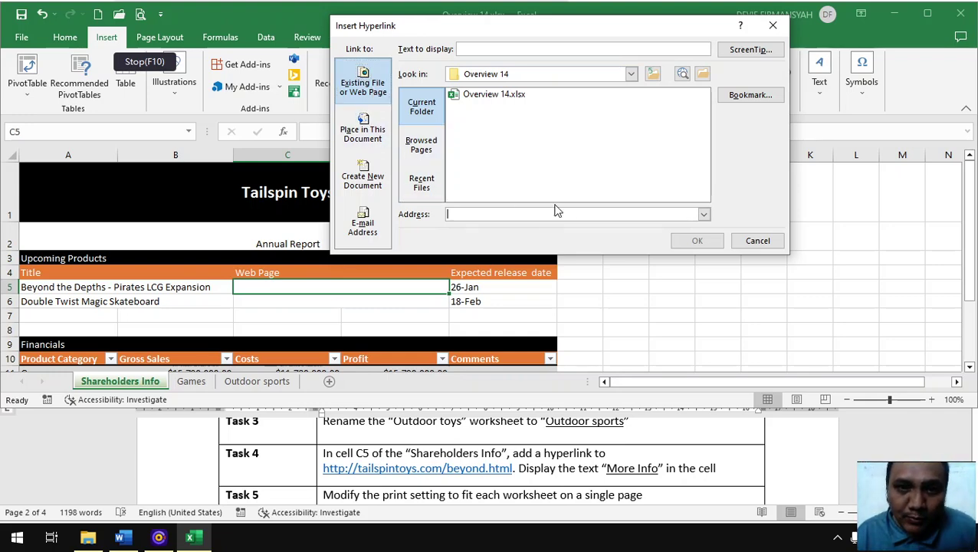
left_click(702, 214)
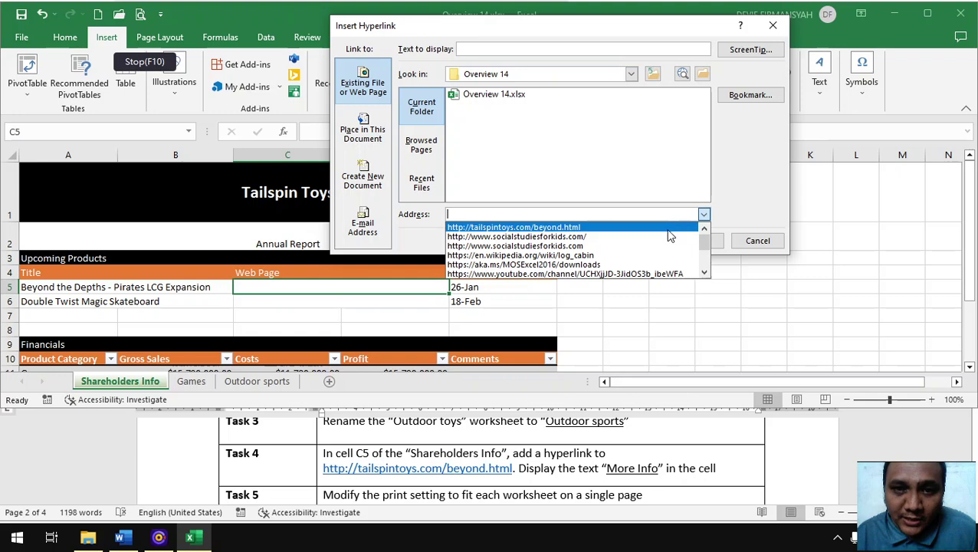
left_click(667, 225)
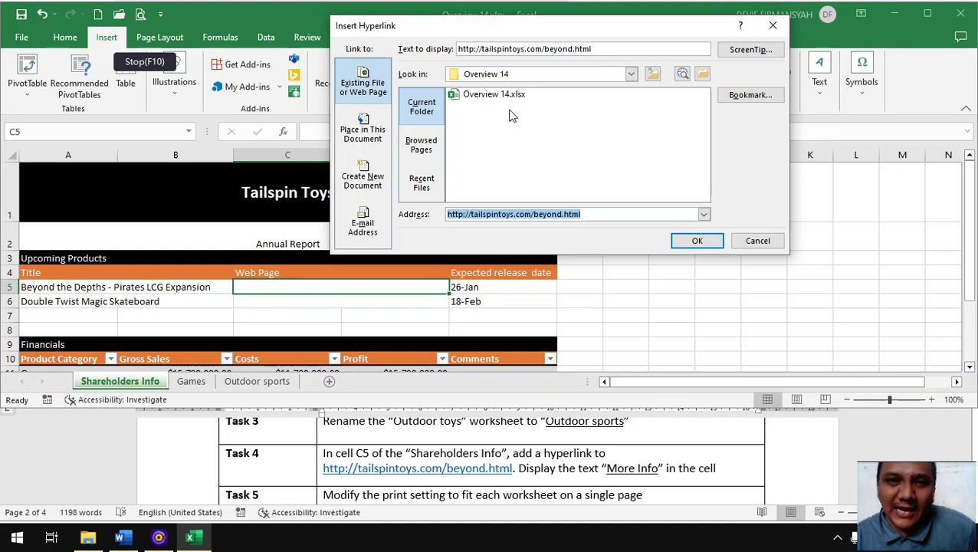
left_click_drag(605, 49, 455, 51)
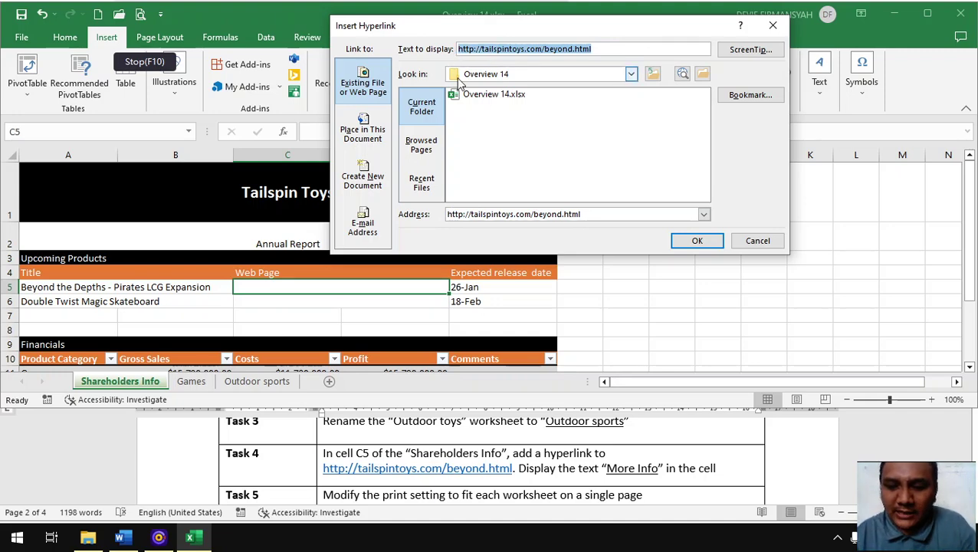
type("More Info")
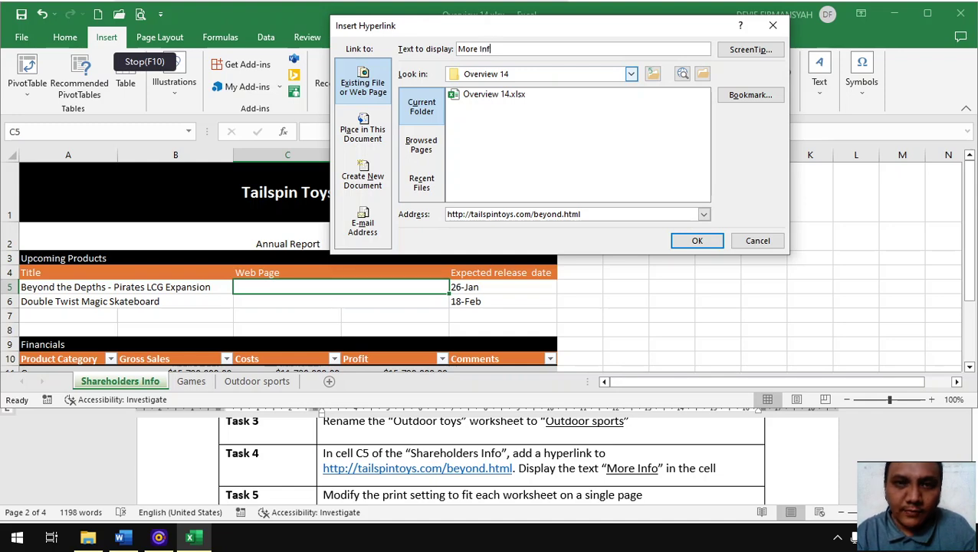
left_click(696, 240)
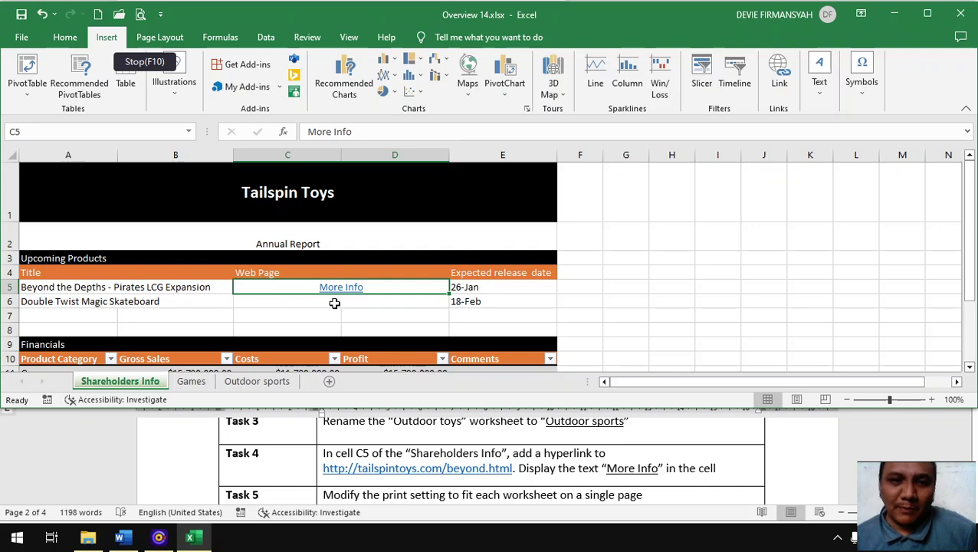
mouse_move(345, 294)
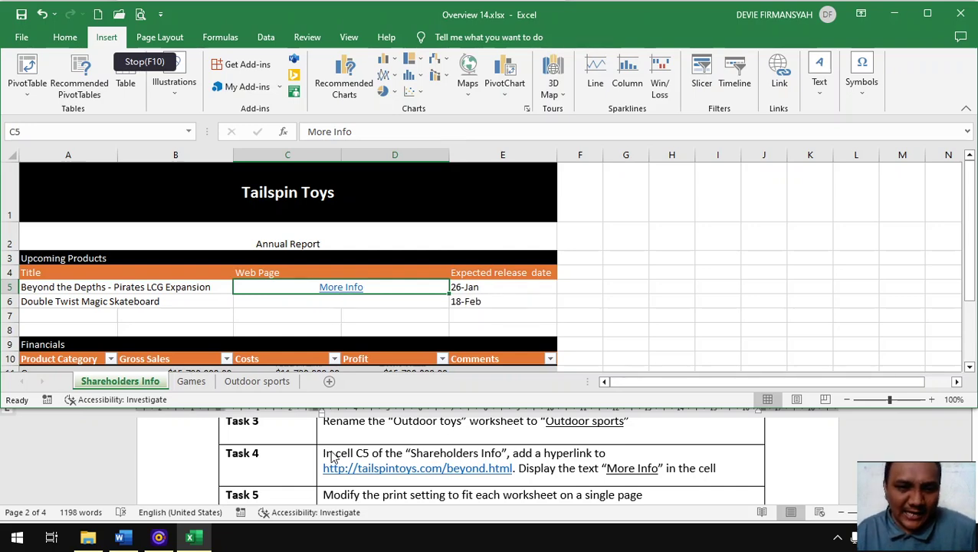
Step: Group all worksheets of the workbook, starting from Shareholders Info, for the print setting in Task 5
scroll(331, 455, "down", 1)
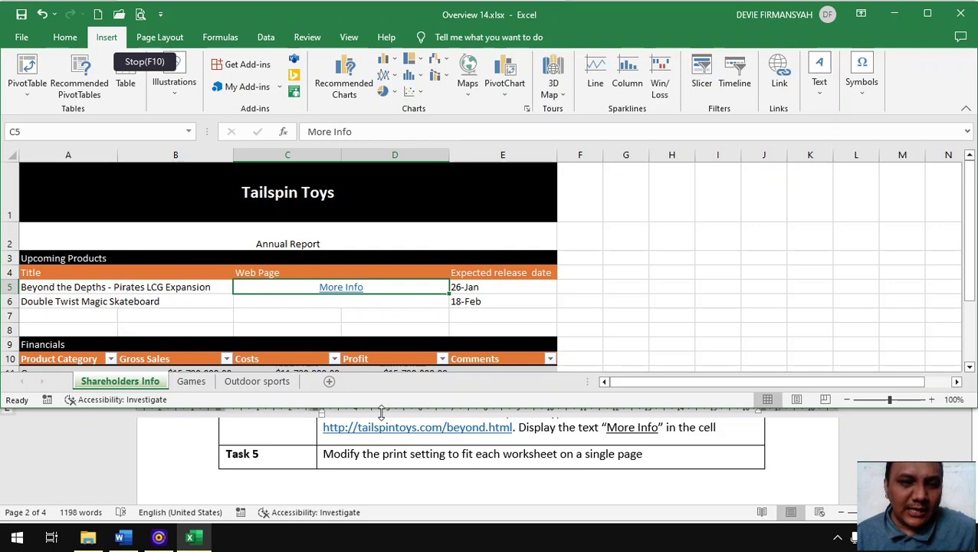
right_click(197, 384)
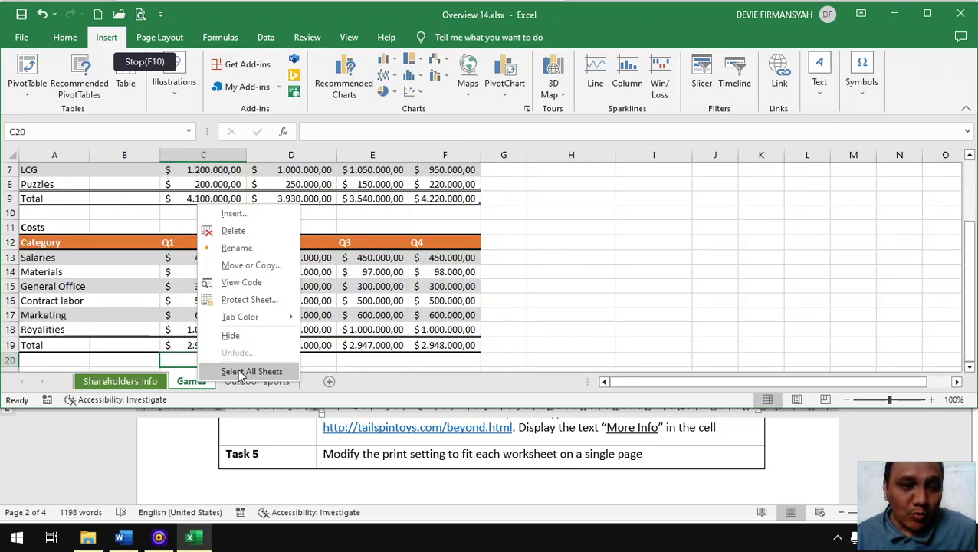
left_click(121, 383)
right_click(123, 383)
left_click(173, 374)
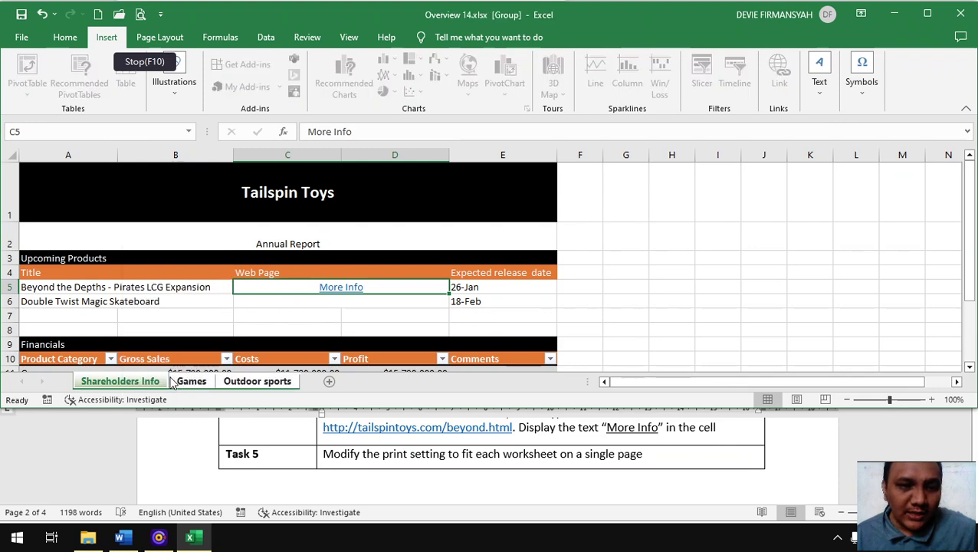
Step: Set the page scaling of the grouped worksheets to fit 1 page wide by 1 page tall
left_click(159, 37)
left_click(341, 77)
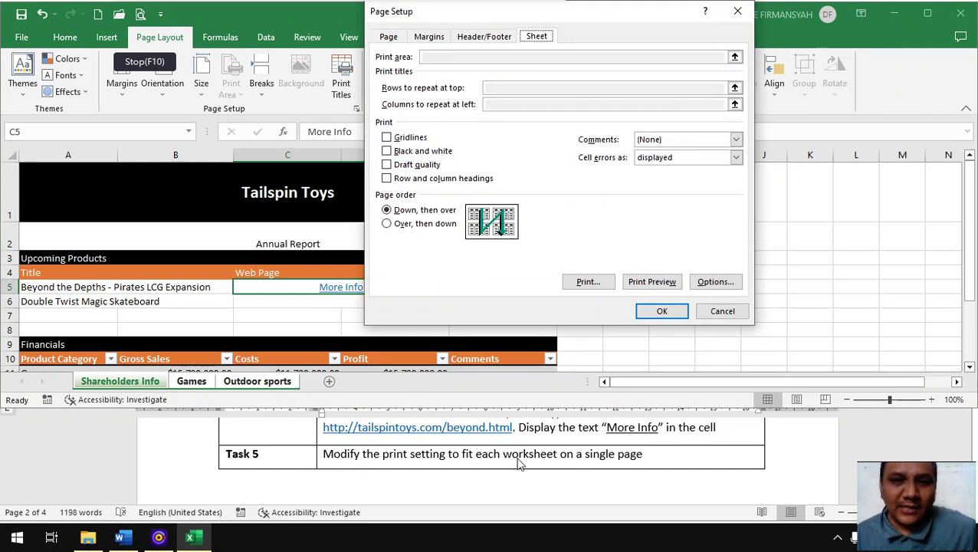
left_click(394, 40)
left_click(386, 138)
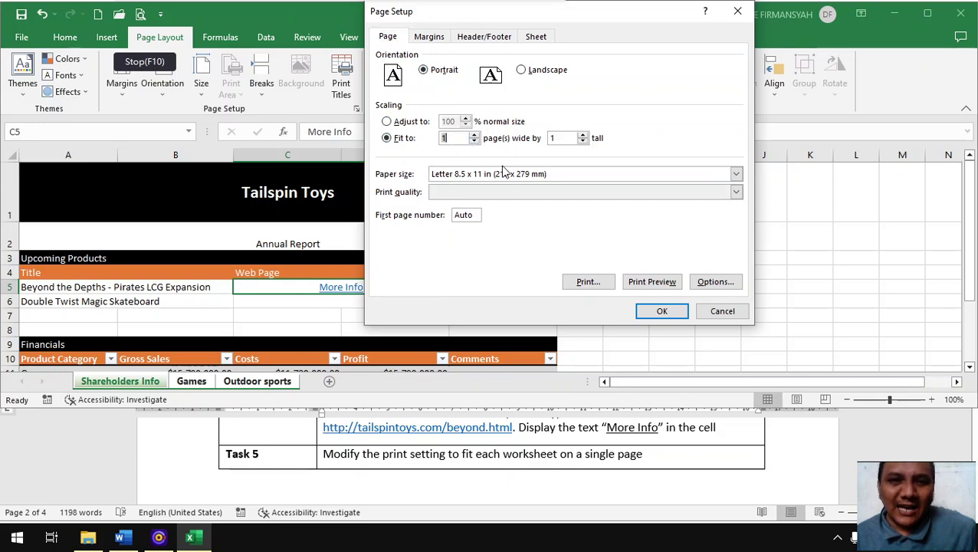
left_click(660, 310)
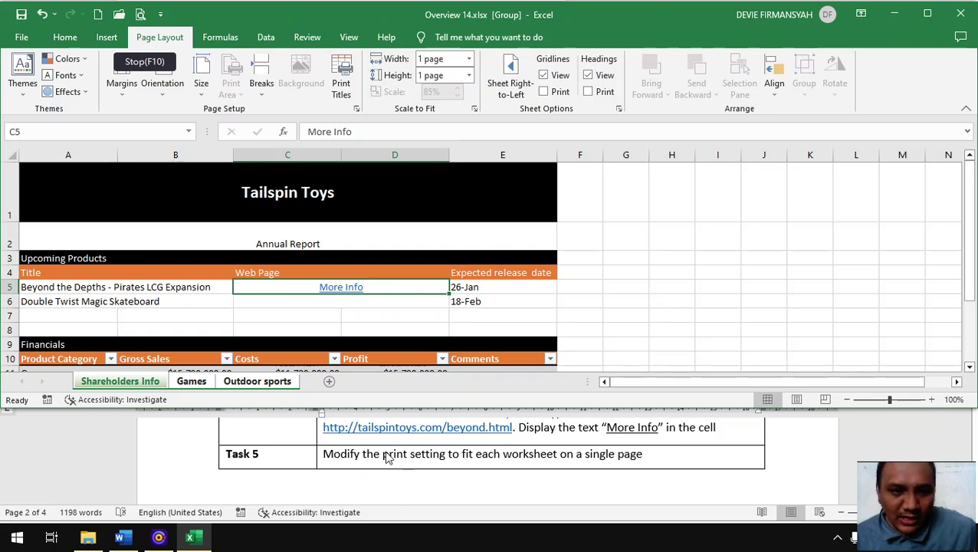
Step: Close Overview 14.xlsx without saving its changes
scroll(387, 456, "up", 5)
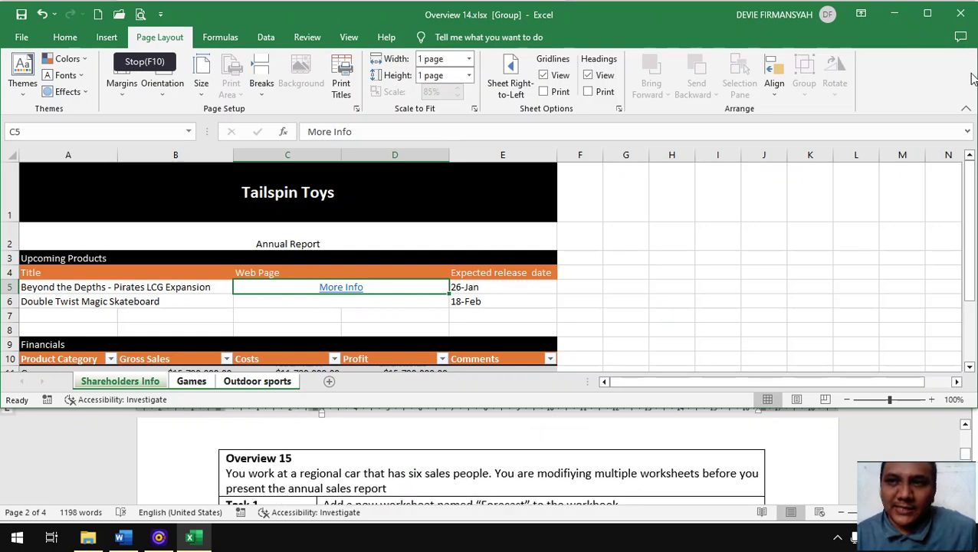
left_click(960, 14)
left_click(520, 290)
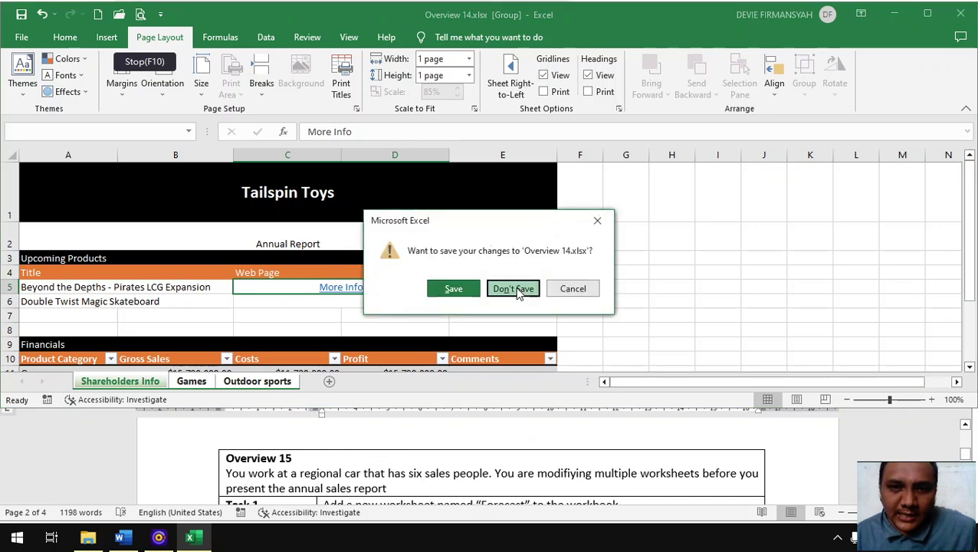
Step: Open Overview 15.xlsx from the Overview 15 folder and bring up the Overview 15 tasks in the Word question document
left_click(385, 115)
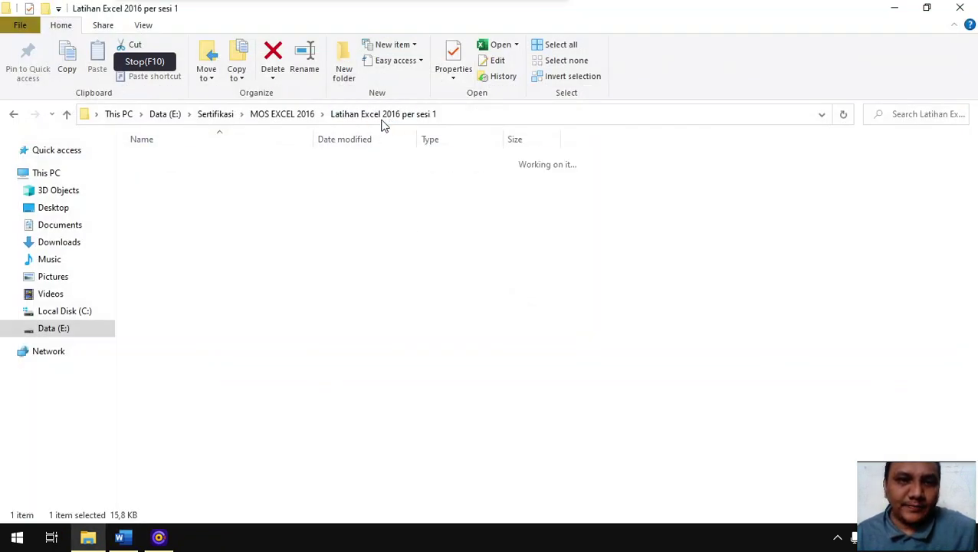
double_click(205, 372)
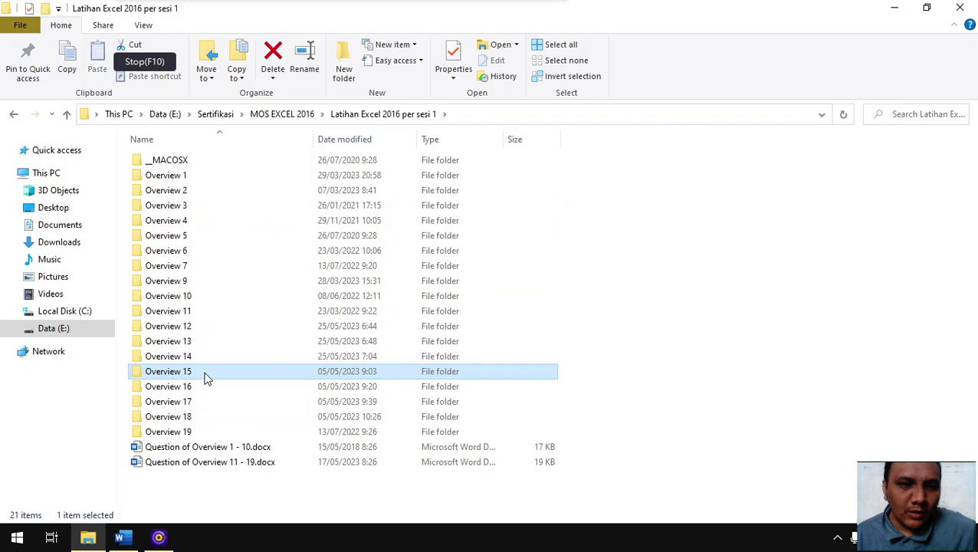
left_click(224, 163)
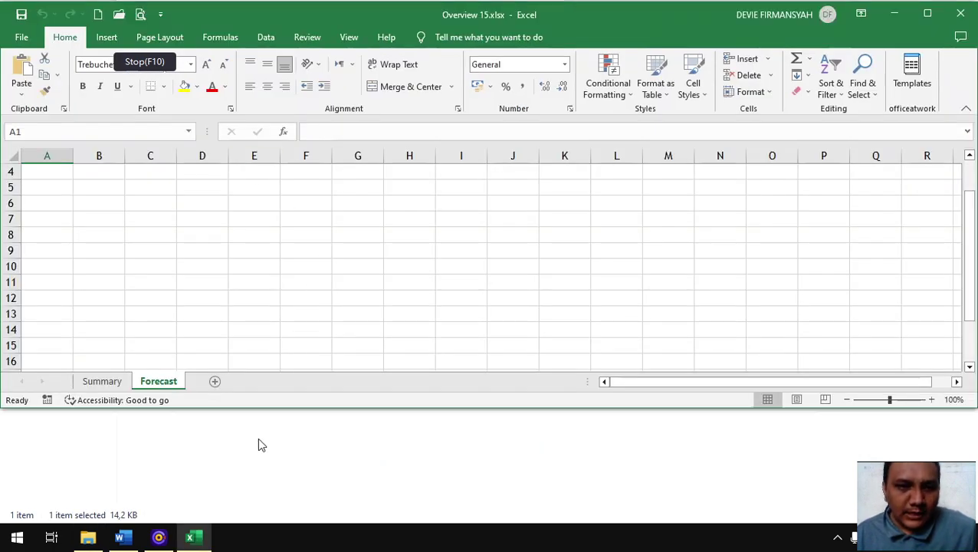
left_click(119, 536)
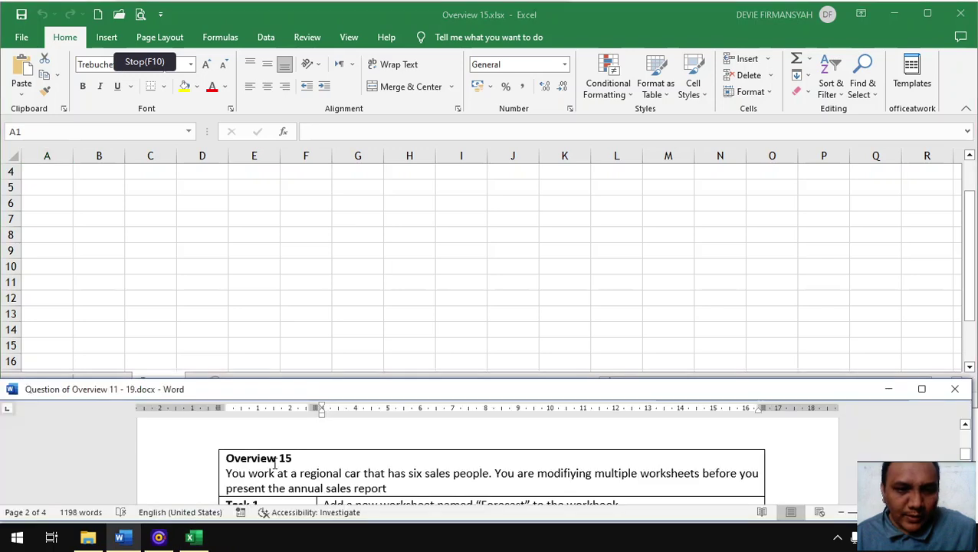
scroll(260, 449, "down", 1)
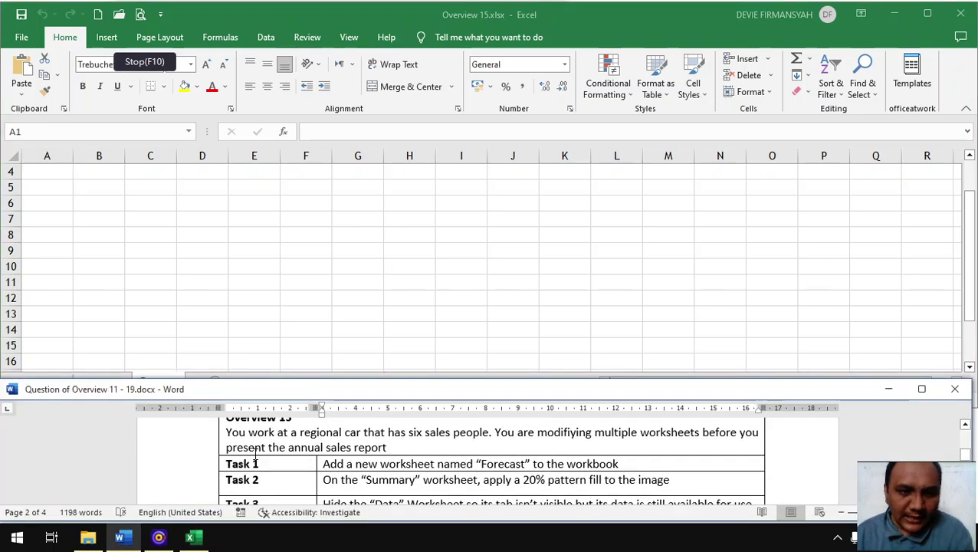
Step: Back in Excel, delete the existing Forecast worksheet from Overview 15.xlsx
left_click(384, 351)
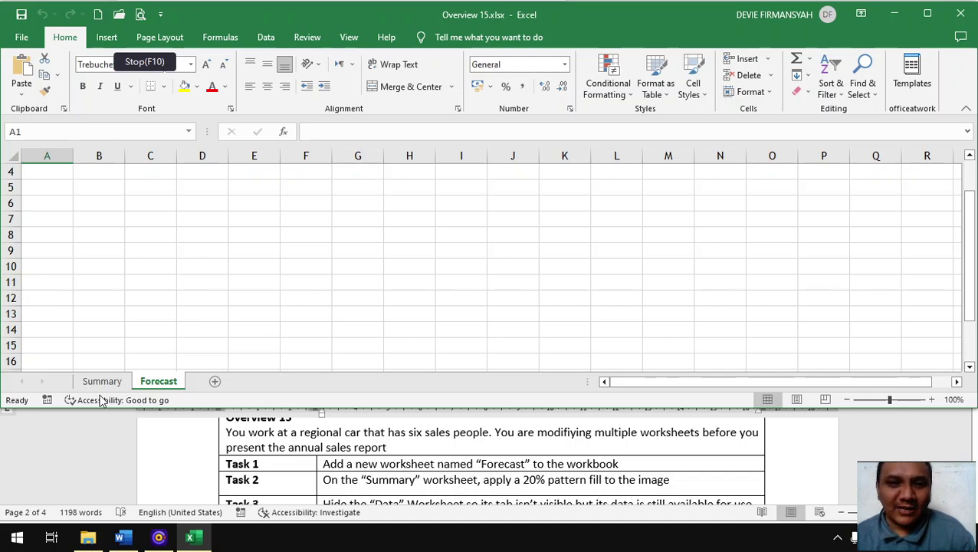
right_click(152, 385)
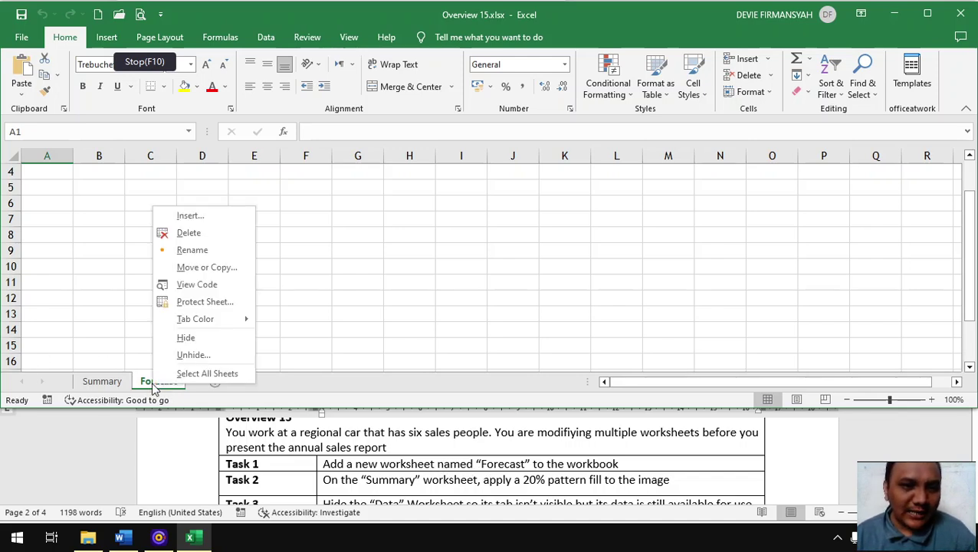
left_click(190, 233)
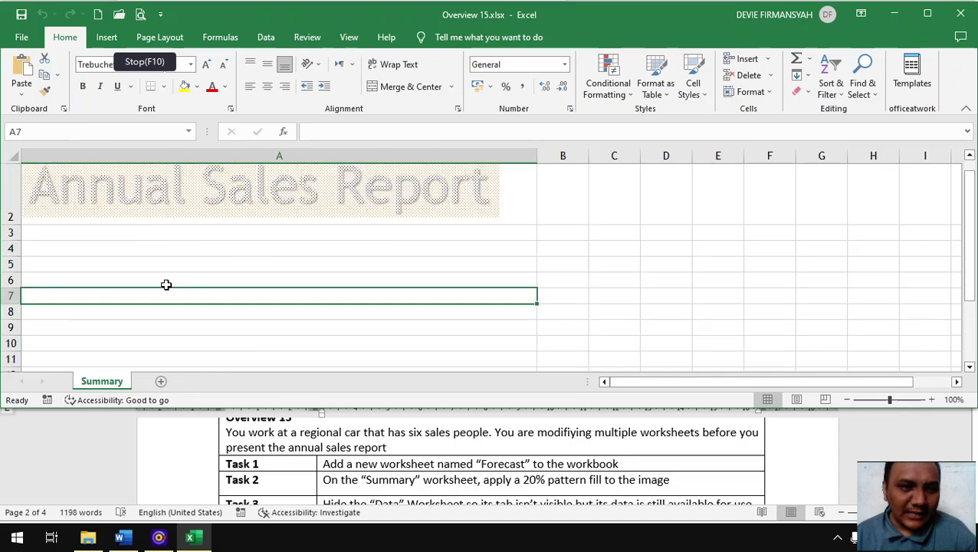
Step: Add a new worksheet after Summary and name it "Forecast"
left_click(161, 382)
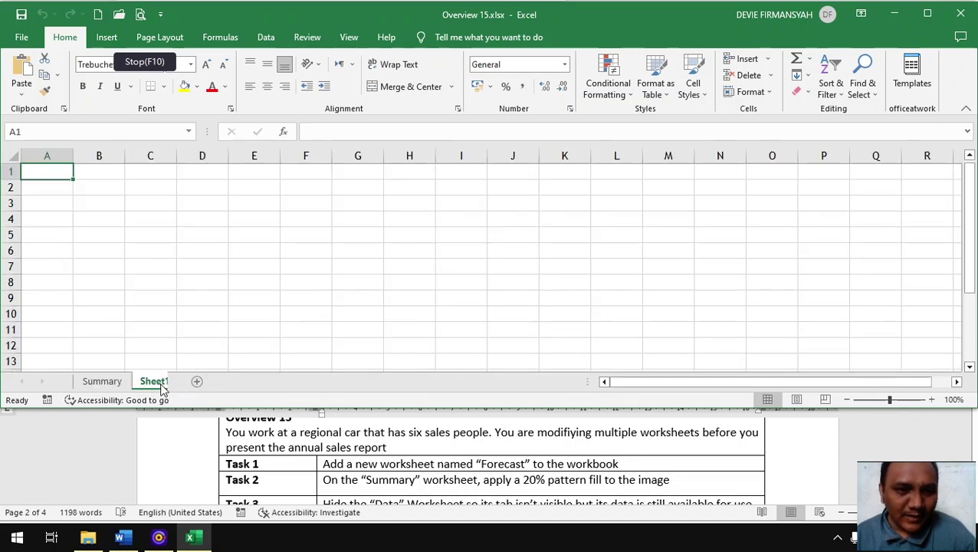
right_click(162, 389)
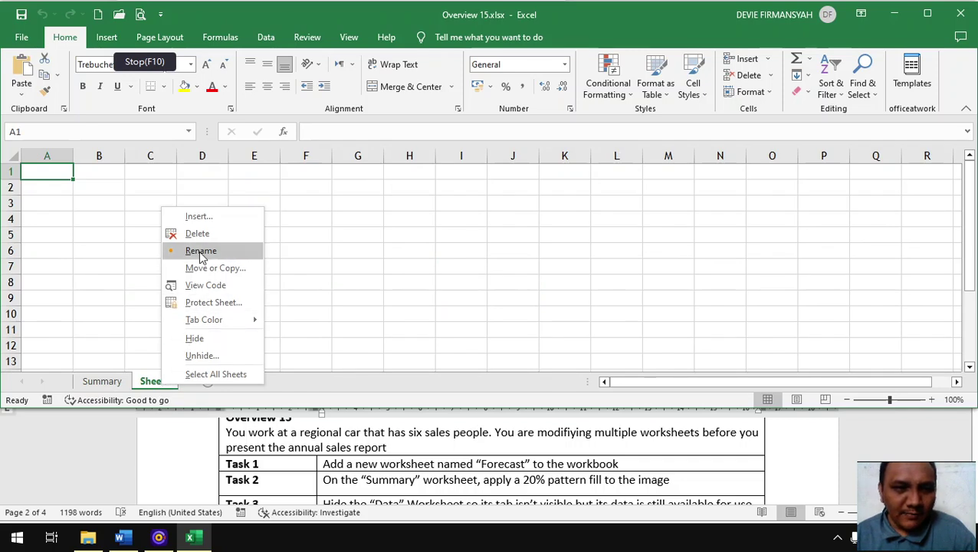
left_click(197, 250)
type("Fo")
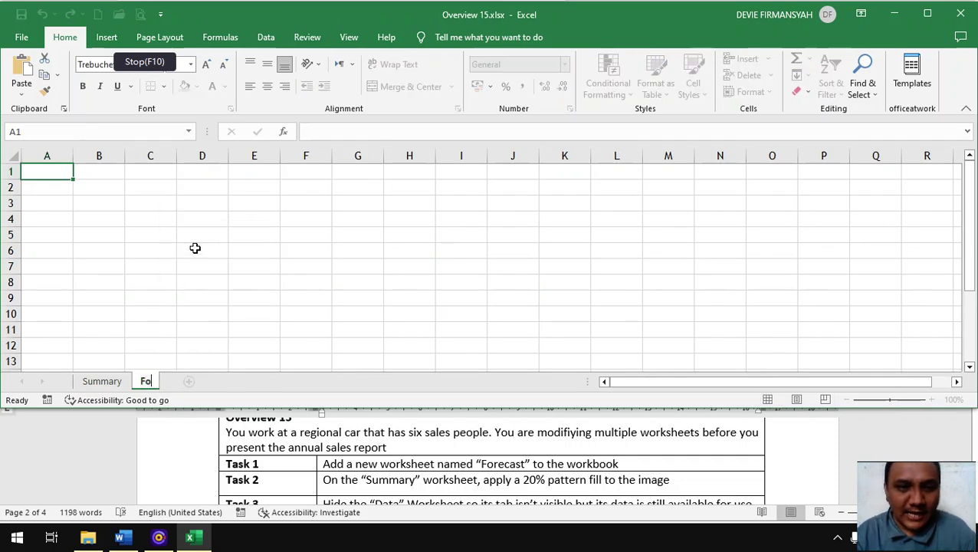
type("recast")
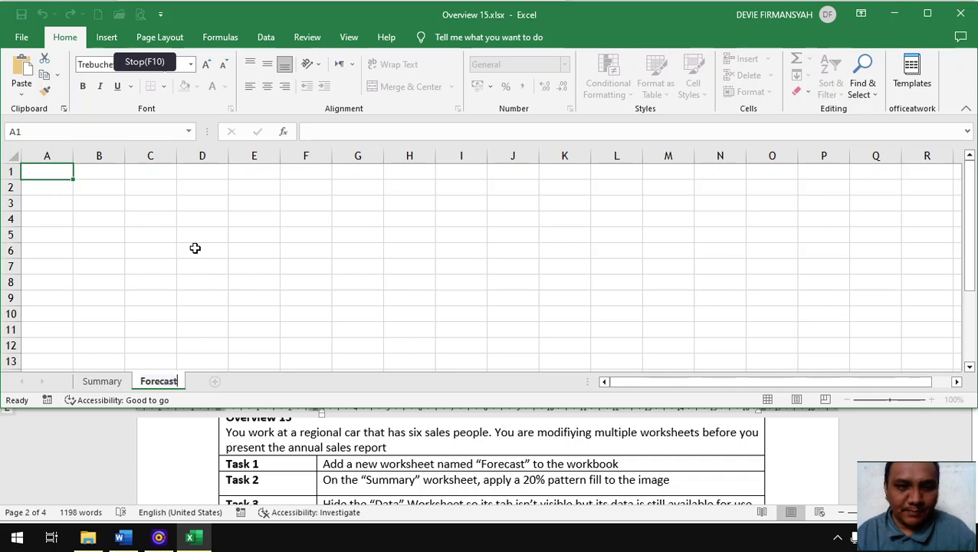
key("Return")
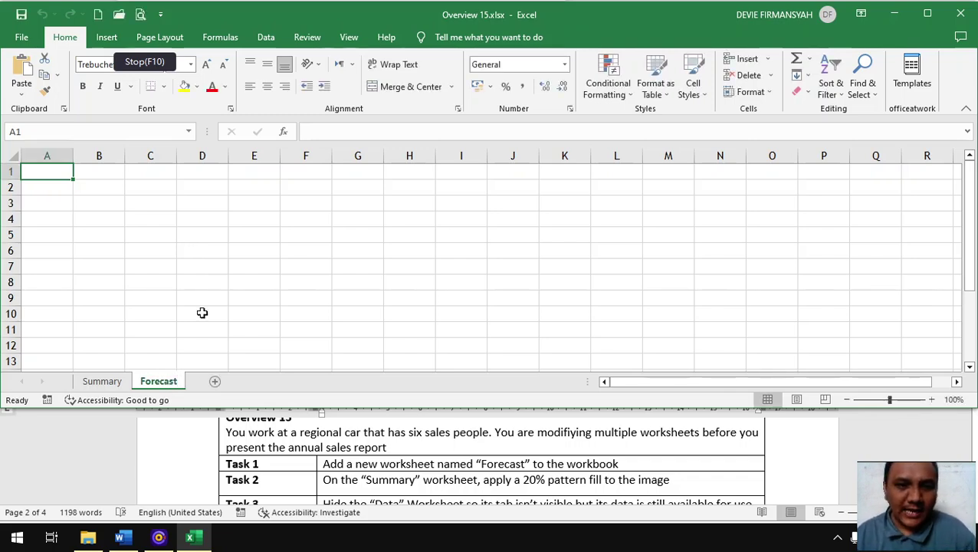
Step: On the Summary sheet, apply the Dotted: 20% pattern fill to the text of the "Annual Sales Report" shape
scroll(421, 478, "down", 1)
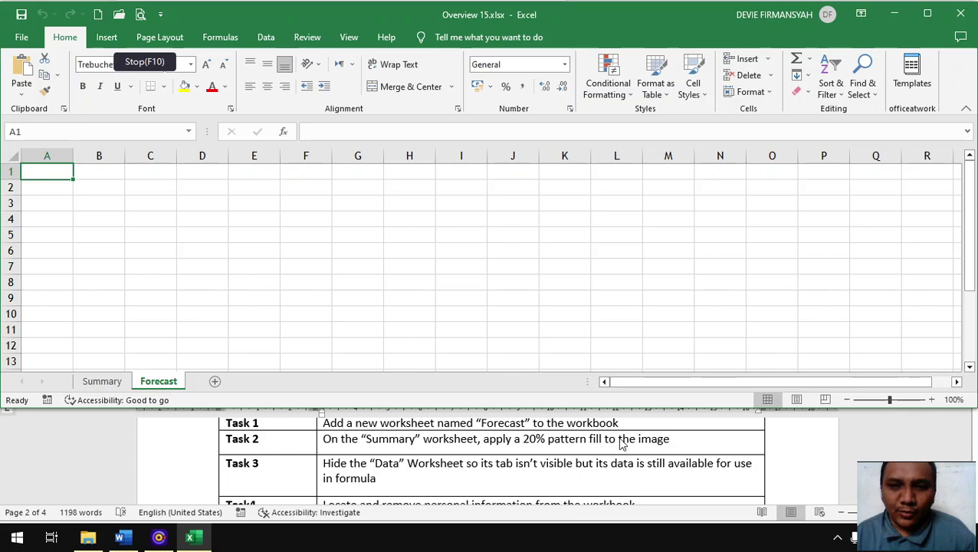
left_click(108, 382)
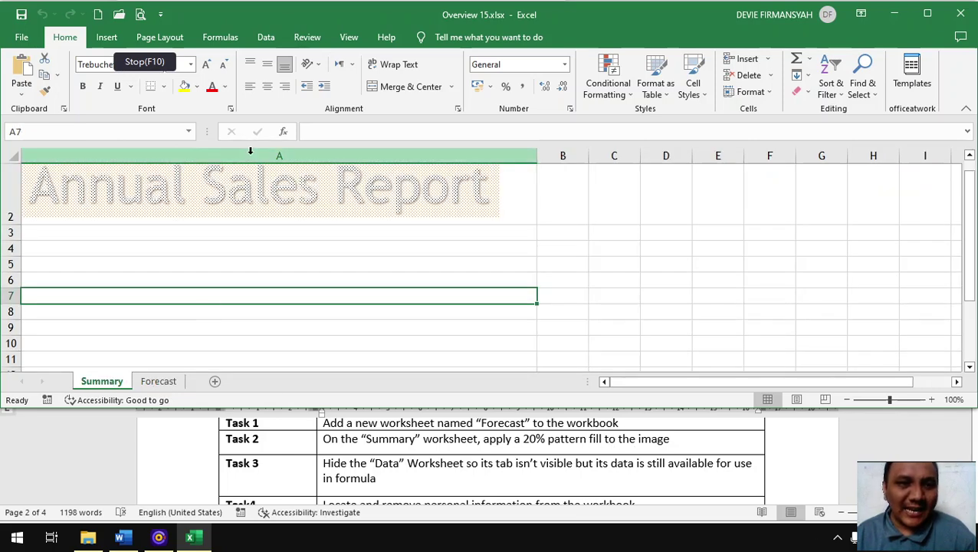
left_click(248, 203)
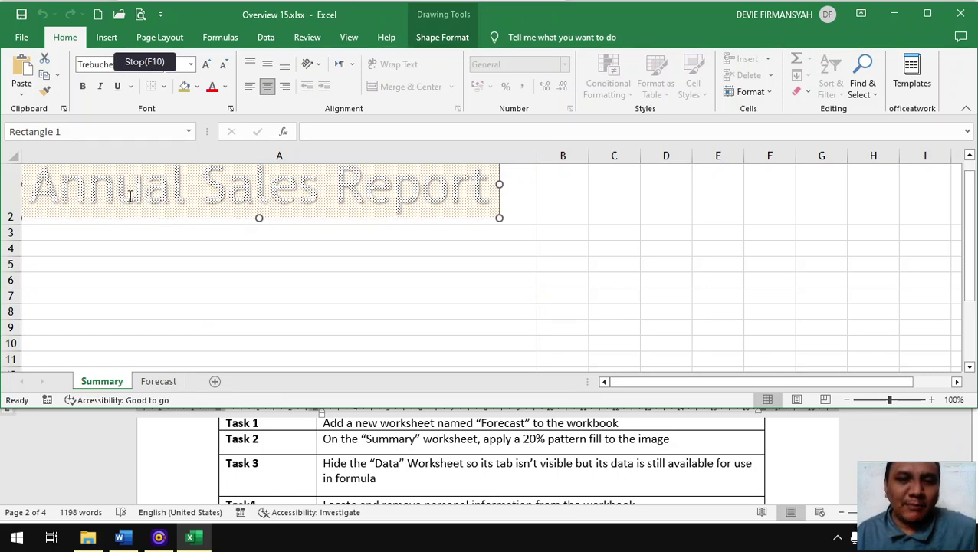
left_click(442, 37)
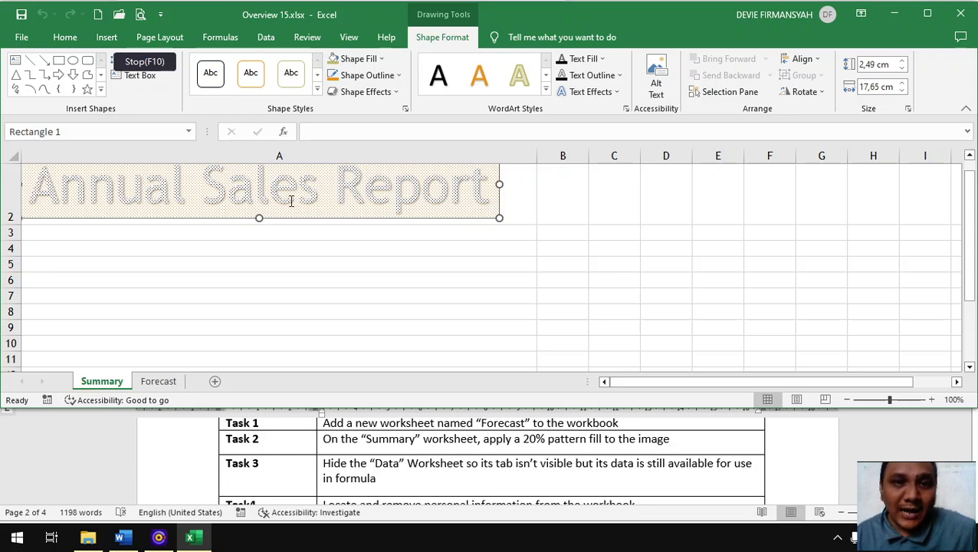
left_click(626, 110)
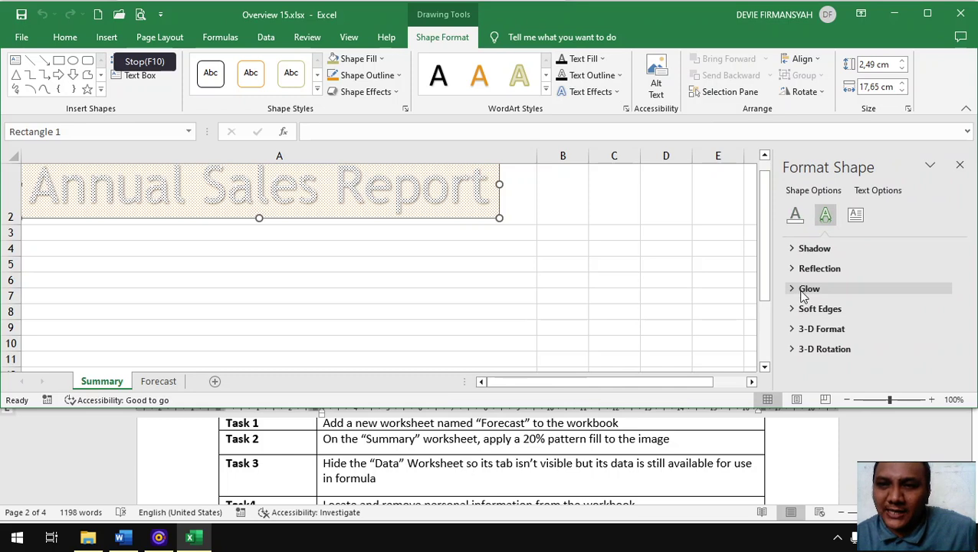
left_click(795, 217)
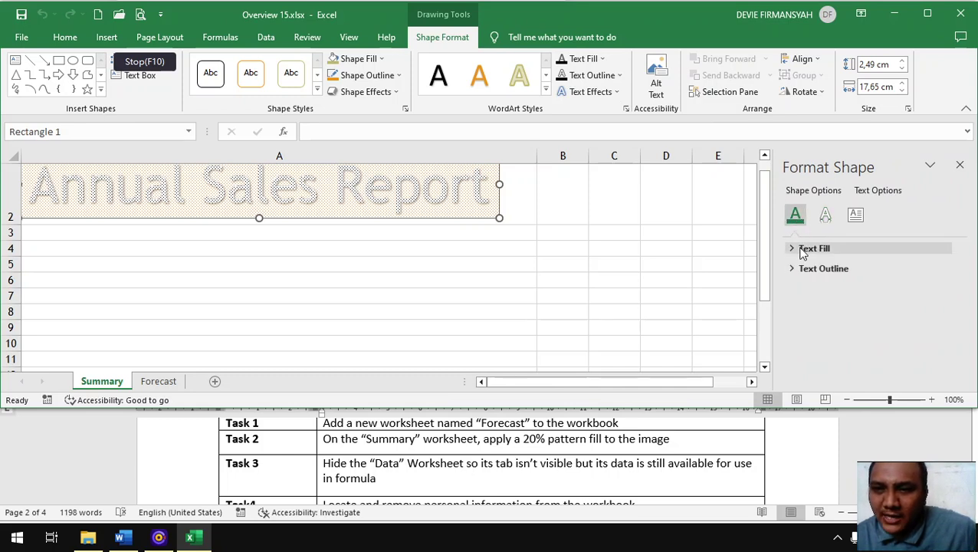
left_click(803, 250)
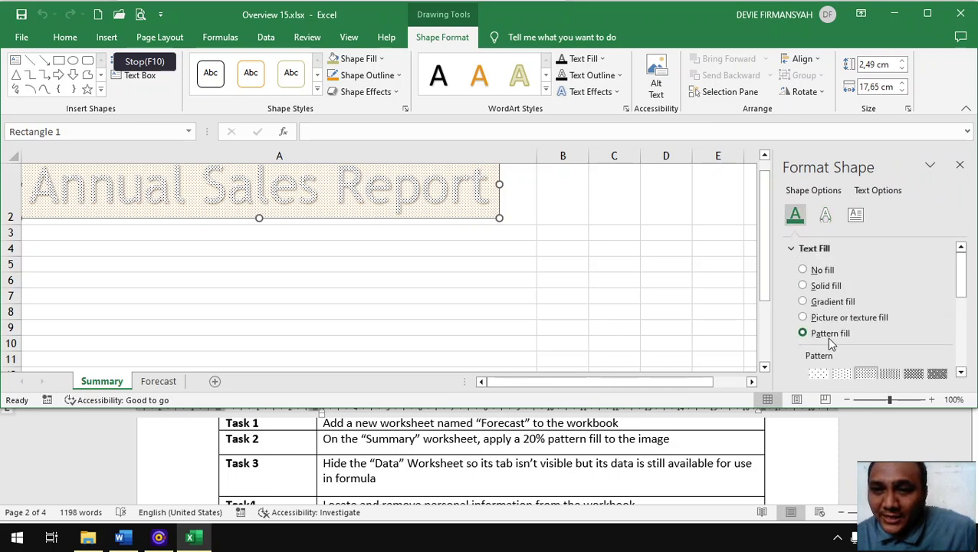
scroll(831, 340, "down", 3)
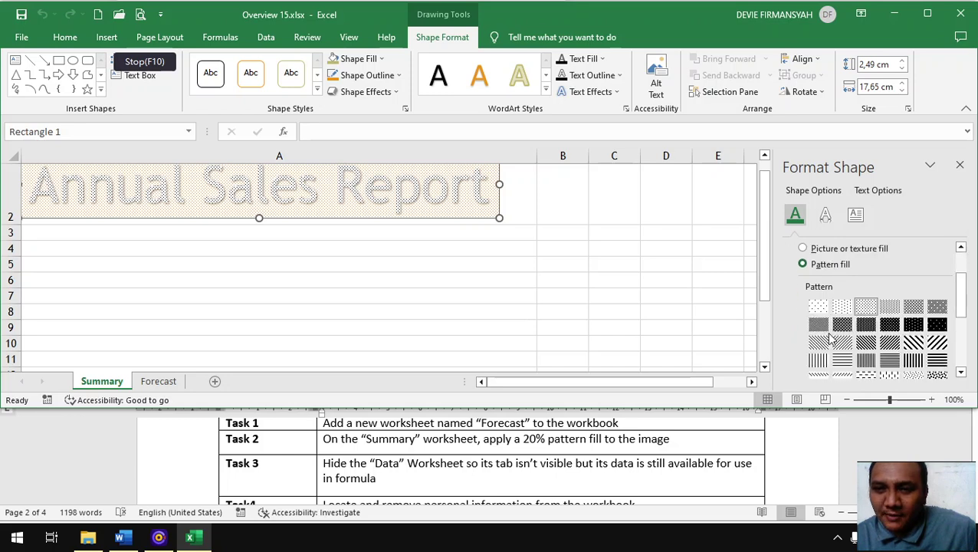
left_click(865, 307)
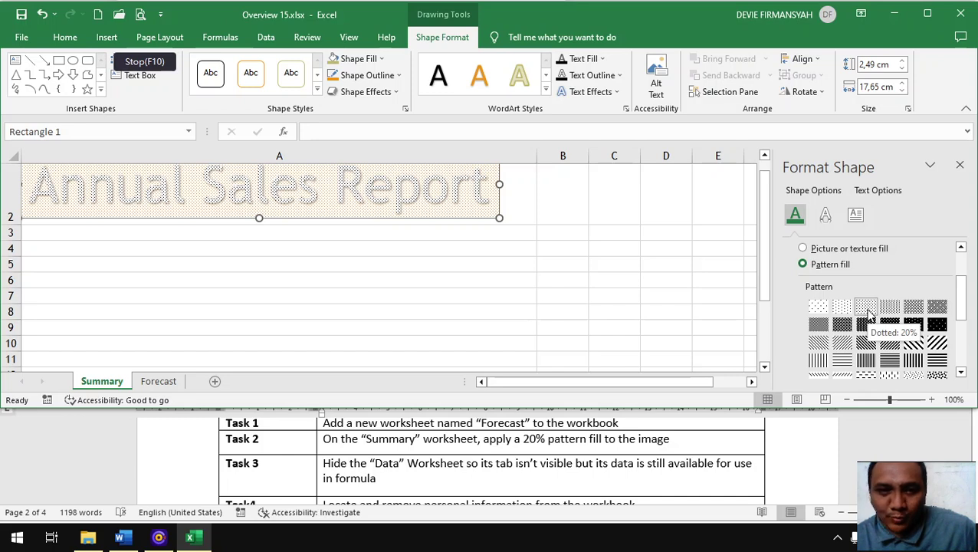
left_click(867, 308)
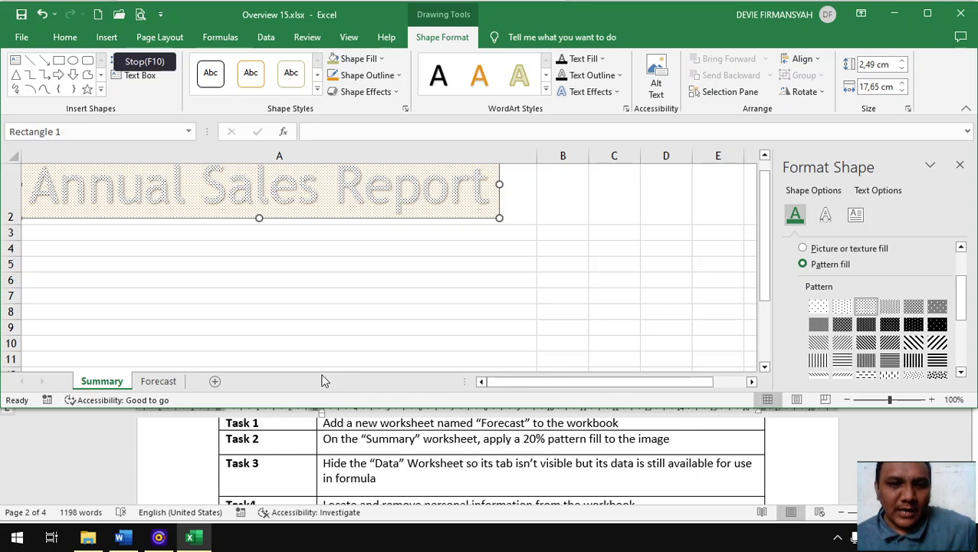
Step: Check Task 3 in the question document and unhide the Data worksheet in Overview 15.xlsx
scroll(322, 381, "down", 2)
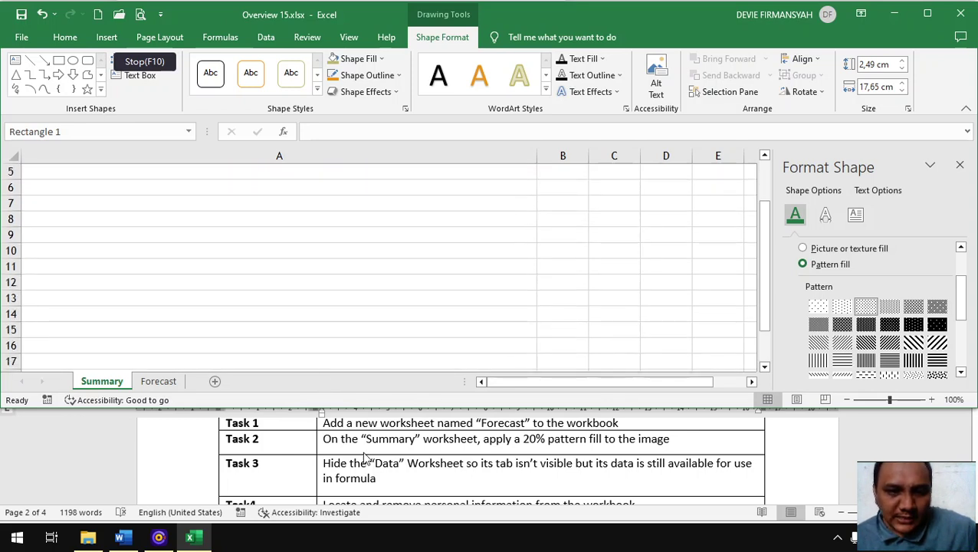
scroll(360, 464, "down", 1)
scroll(357, 464, "up", 1)
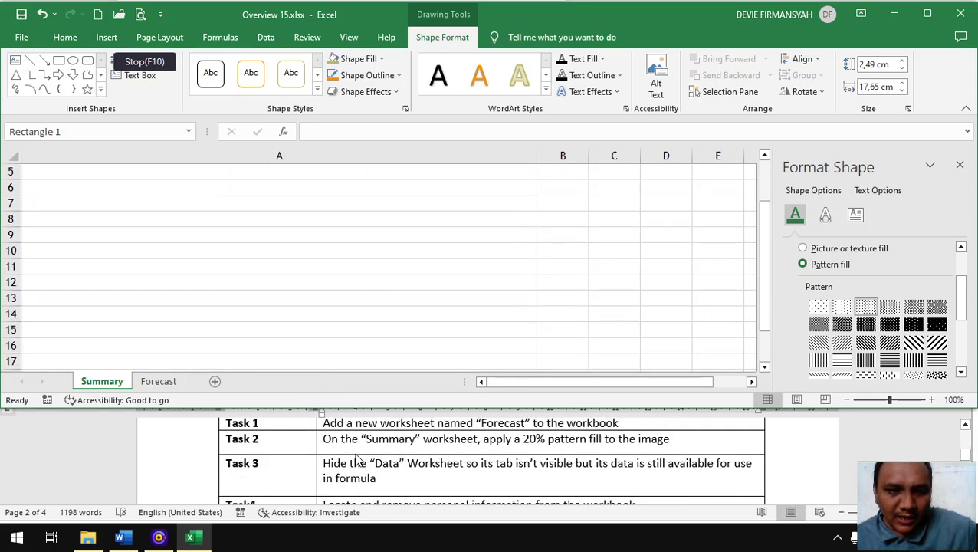
scroll(360, 464, "down", 1)
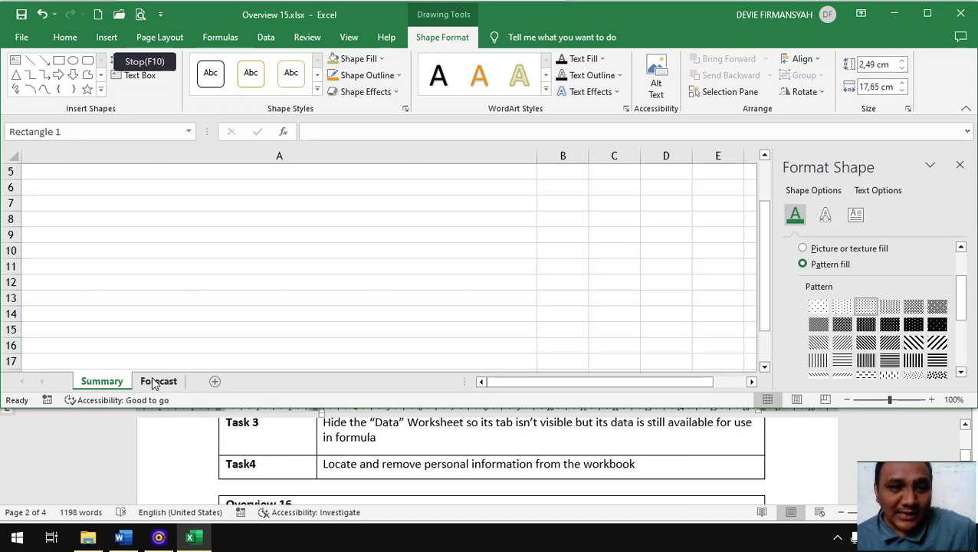
right_click(99, 380)
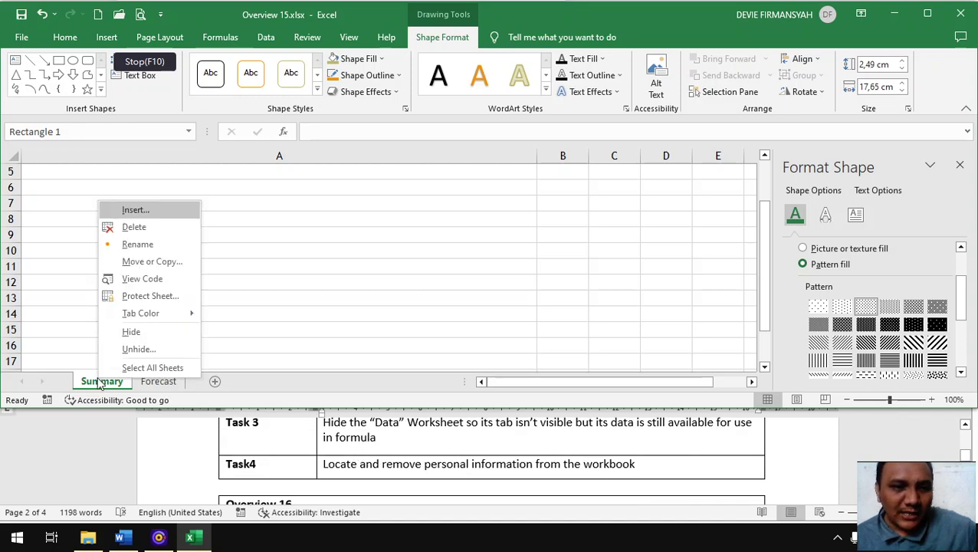
left_click(128, 351)
left_click(144, 399)
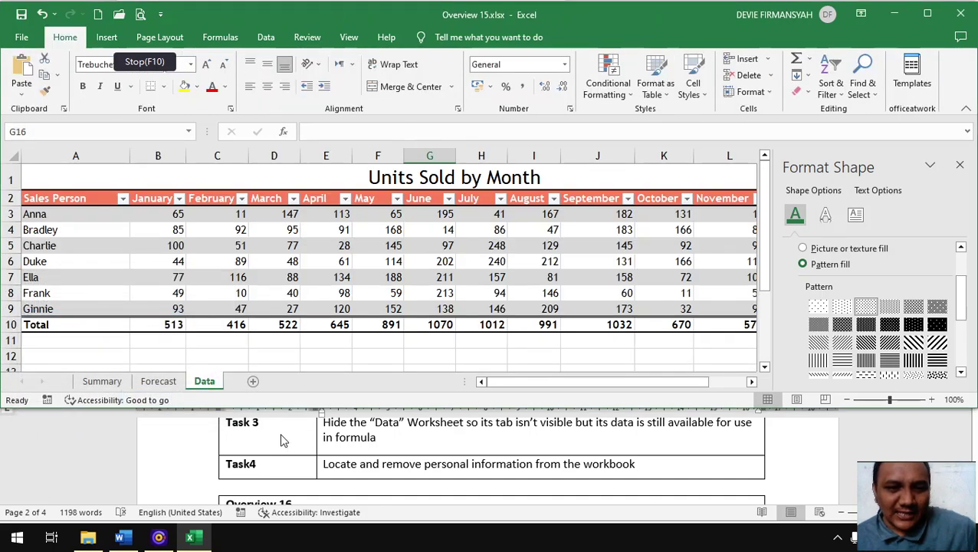
Step: Close the Format Shape pane and hide the Data worksheet
left_click(959, 165)
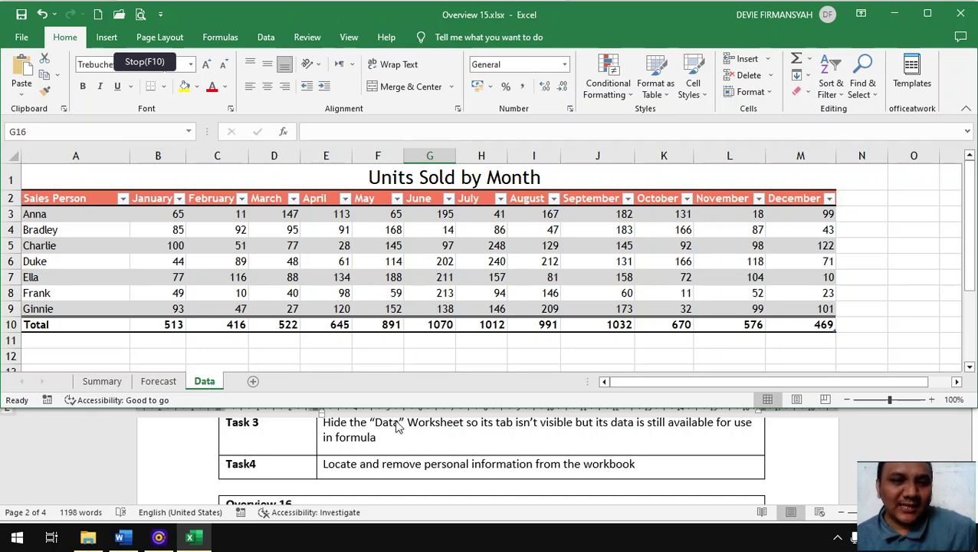
right_click(202, 384)
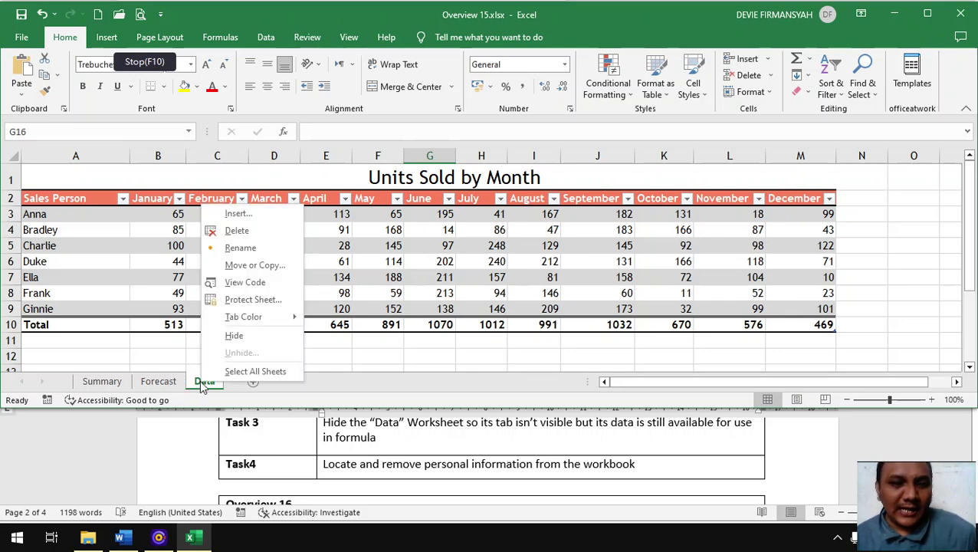
left_click(232, 337)
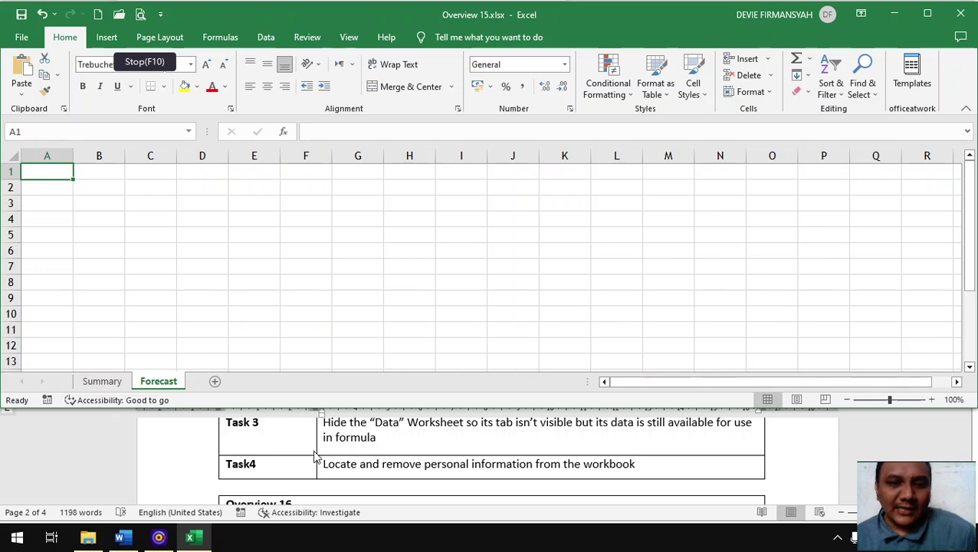
Step: Switch to the Word question document and make "Locate" and "remove personal information" bold in Task 4 of Overview 15
scroll(383, 467, "down", 1)
scroll(383, 467, "up", 1)
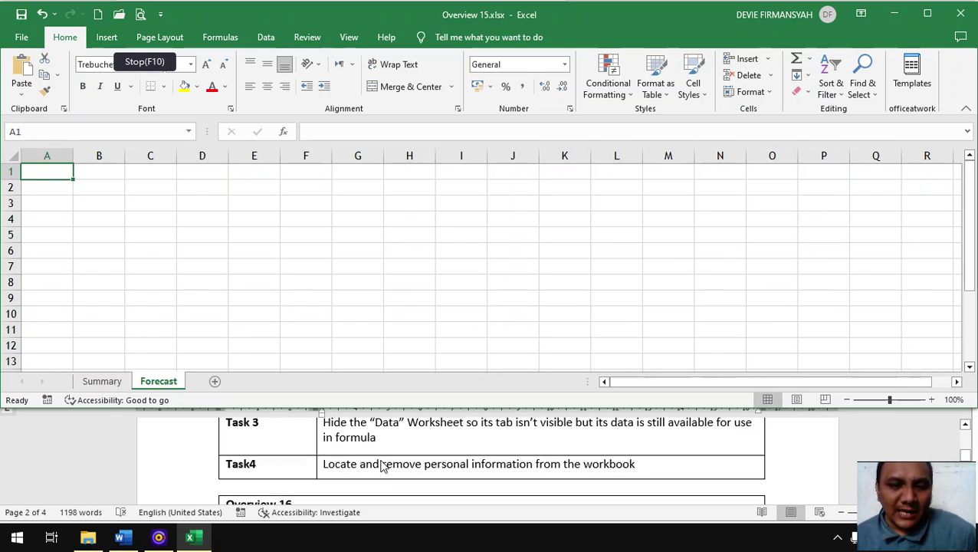
left_click(325, 464)
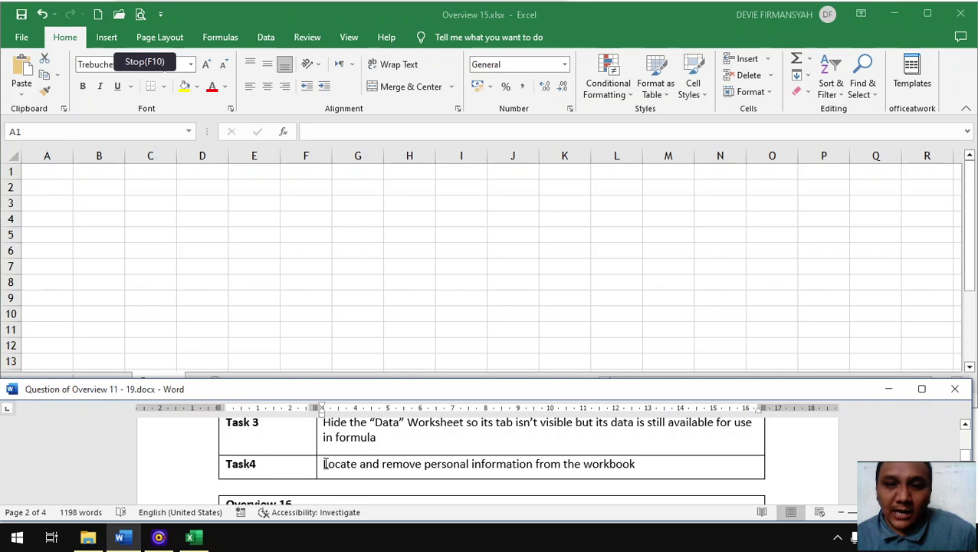
left_click_drag(325, 464, 534, 476)
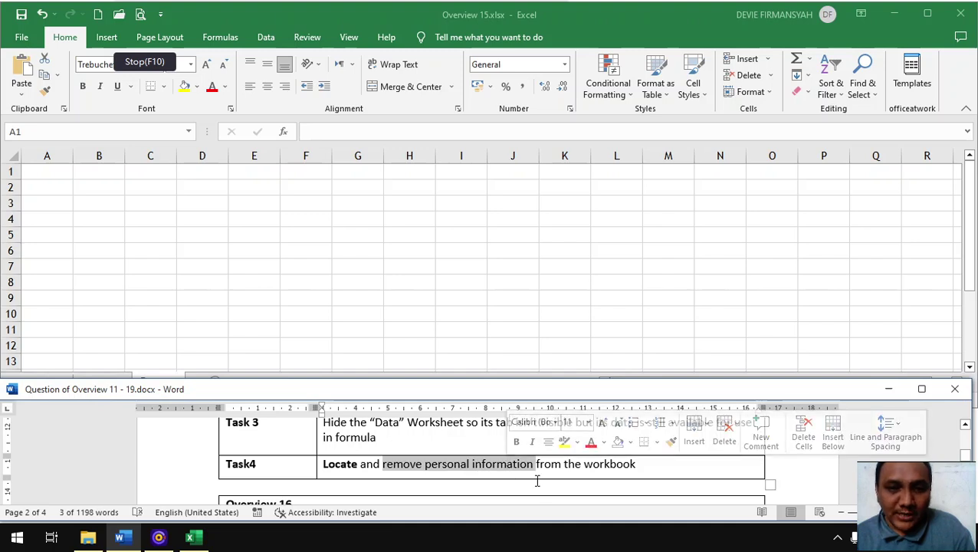
key("ctrl+b")
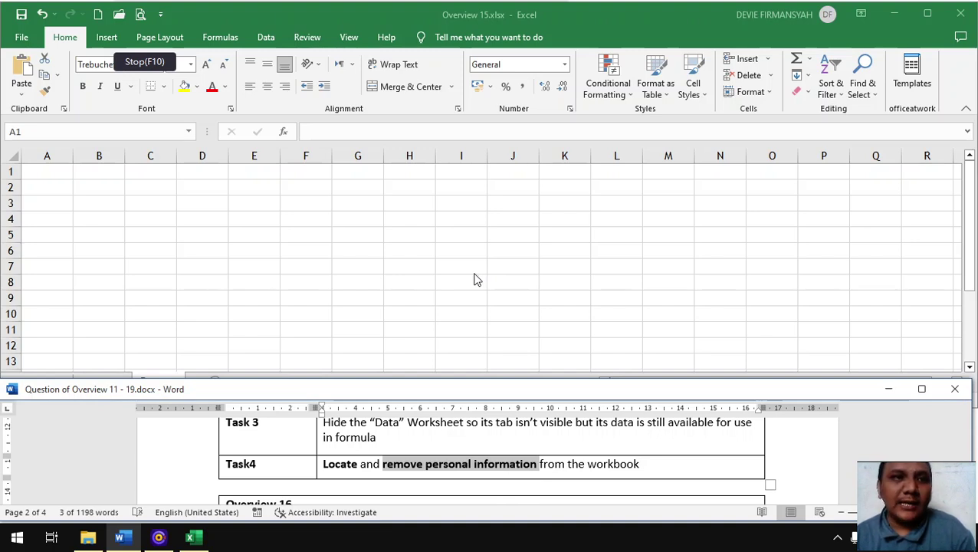
Step: Back in Excel, start Inspect Document for Overview 15.xlsx and save the workbook before the inspection
left_click(25, 38)
left_click(26, 39)
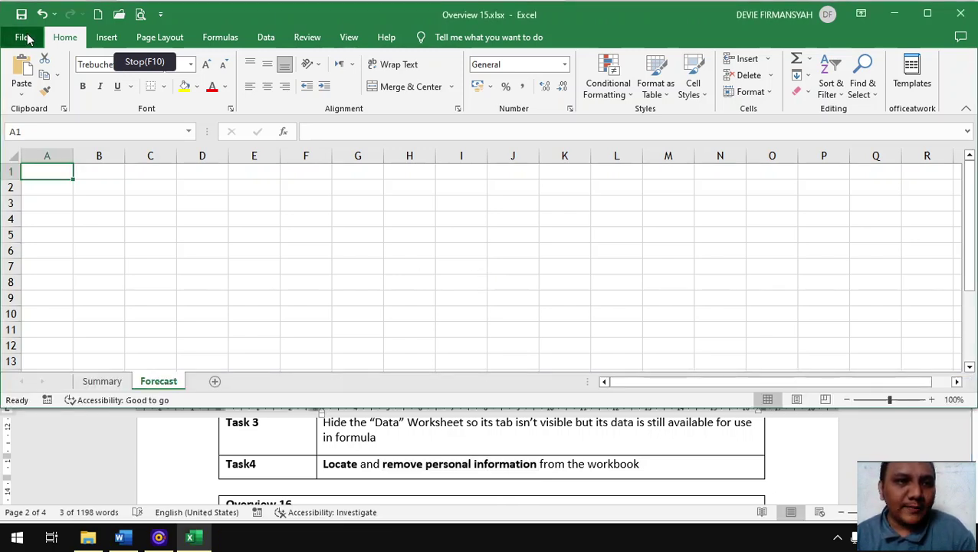
left_click(58, 174)
left_click(179, 303)
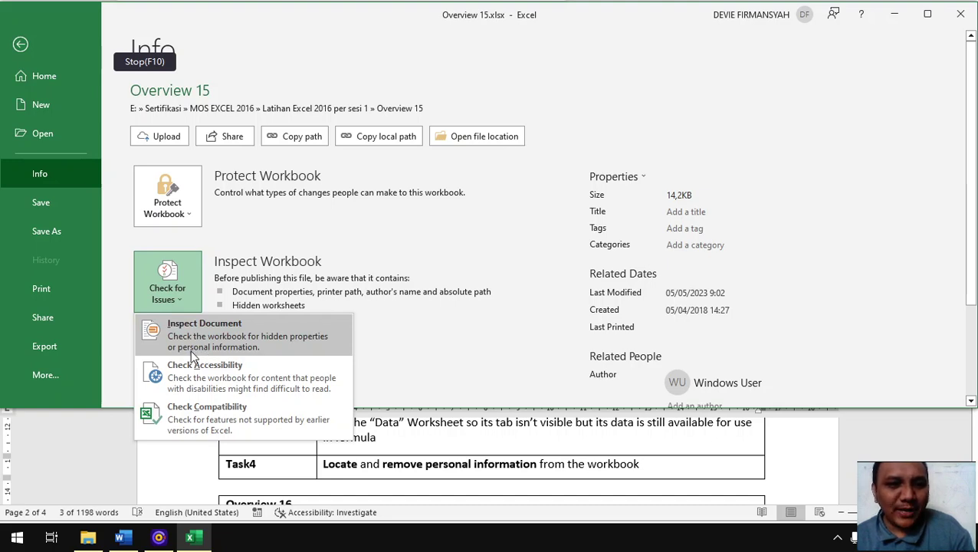
left_click(234, 351)
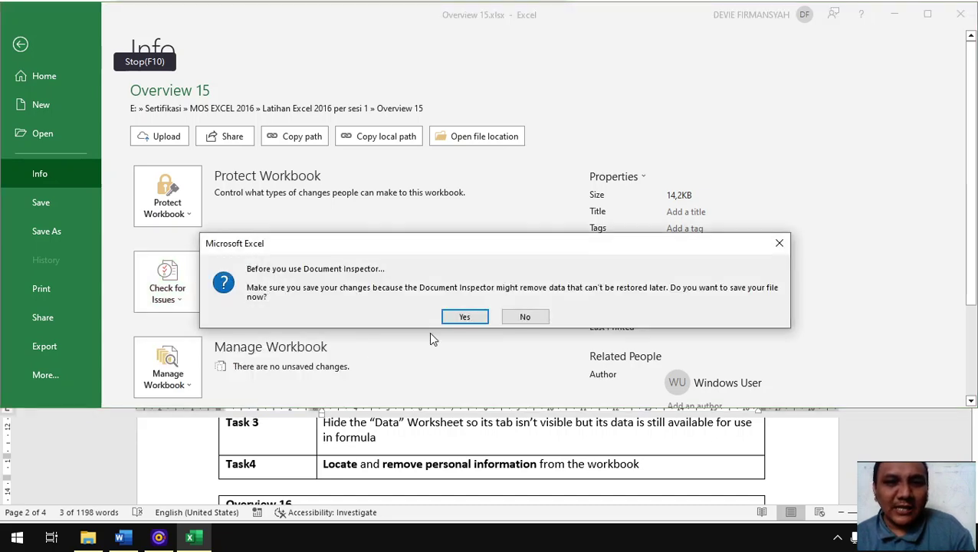
left_click(463, 317)
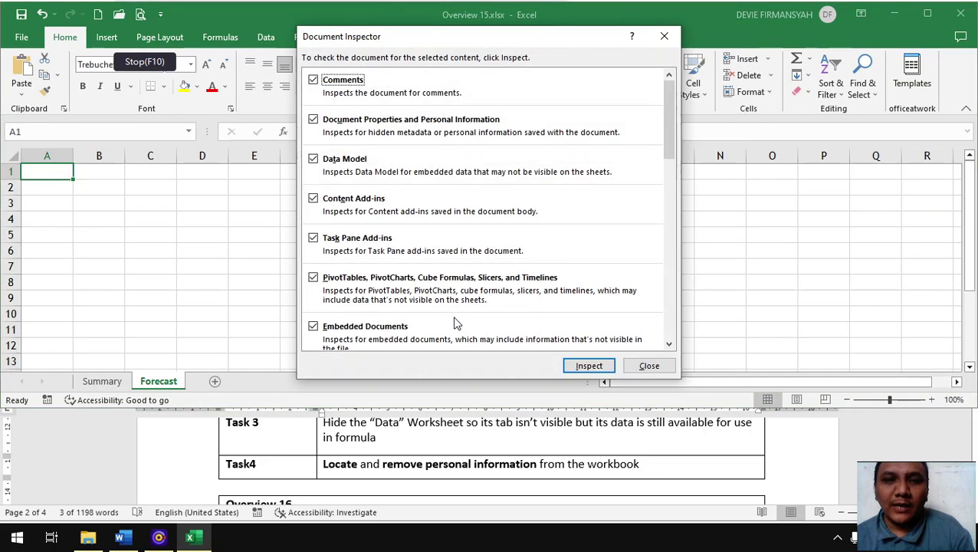
Step: Inspect the workbook, remove all document properties and personal information, and close the Document Inspector
left_click(590, 365)
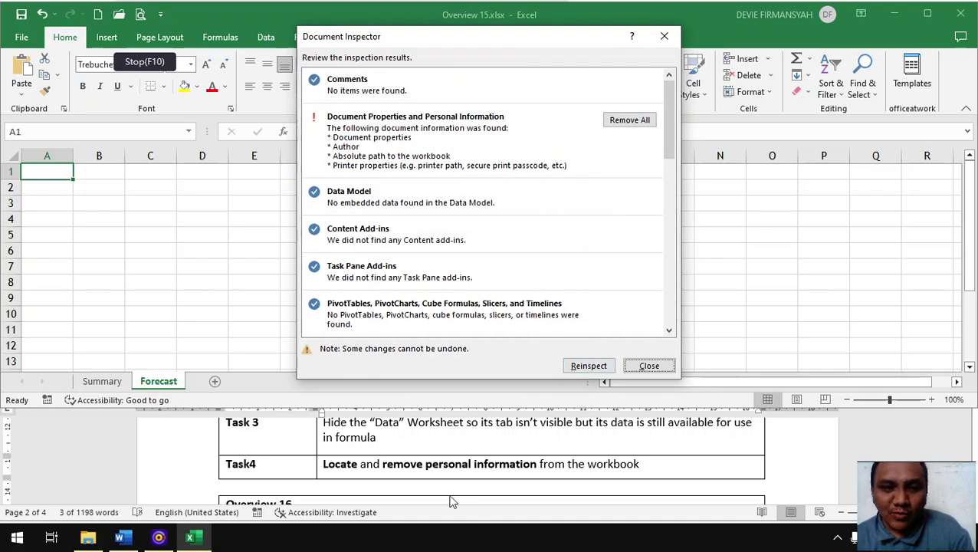
left_click(628, 120)
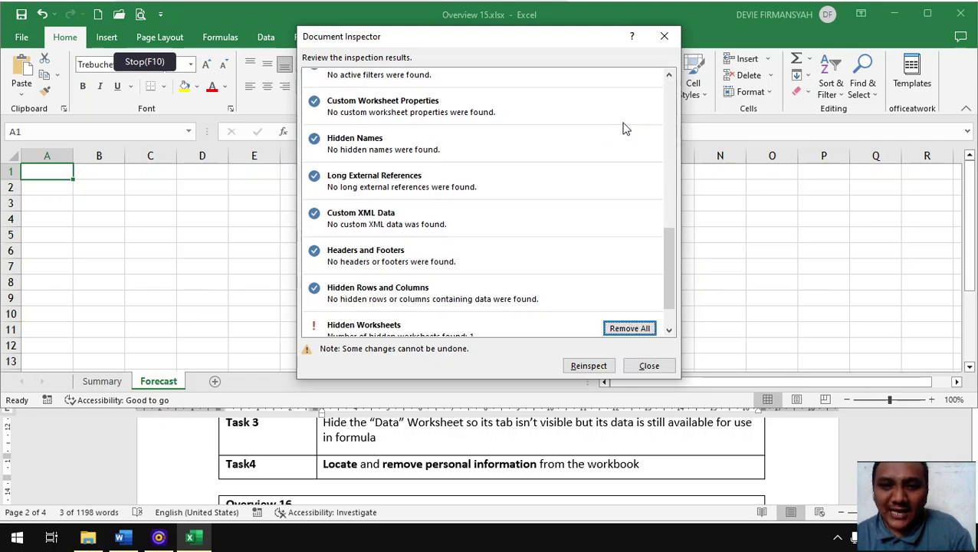
left_click(649, 366)
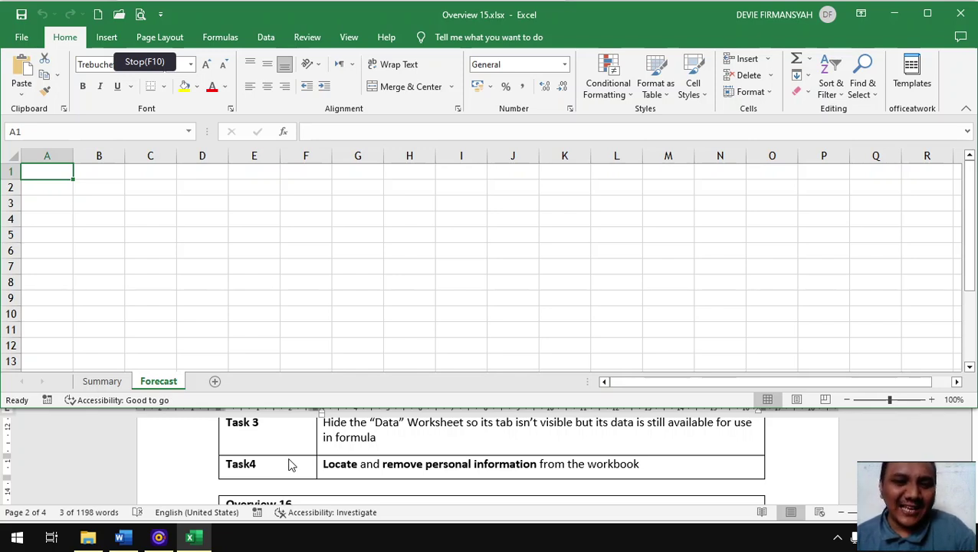
Step: Bring the Overview 16 tasks into view in Word and close Overview 15.xlsx without saving its changes
scroll(290, 465, "down", 1)
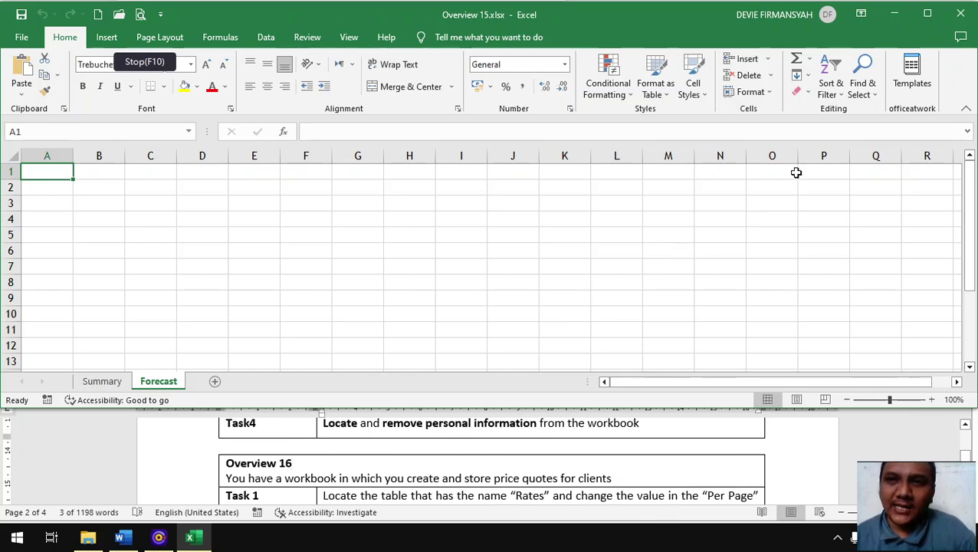
left_click(959, 14)
left_click(510, 289)
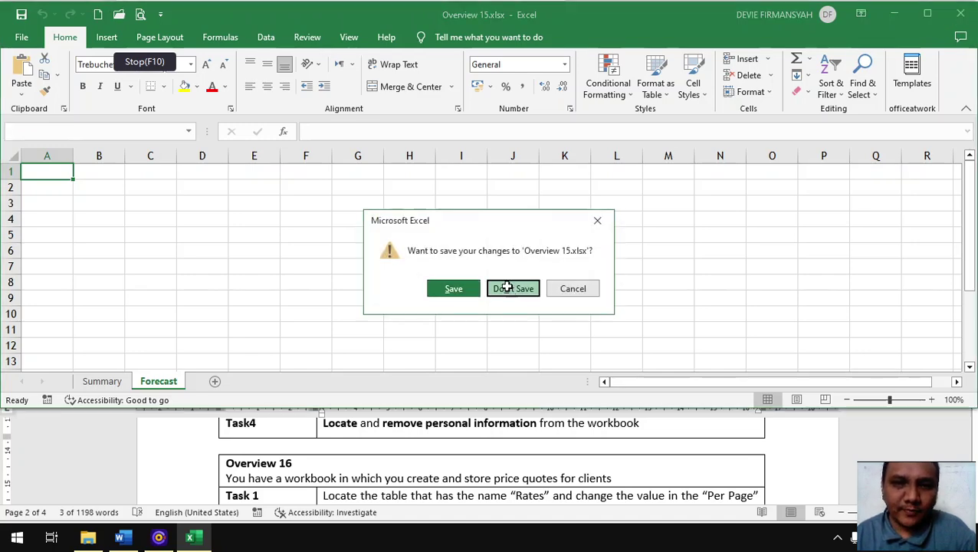
Step: Bring up the Word question document and open Overview 16.xlsx from the Overview 16 folder in Excel
left_click(400, 121)
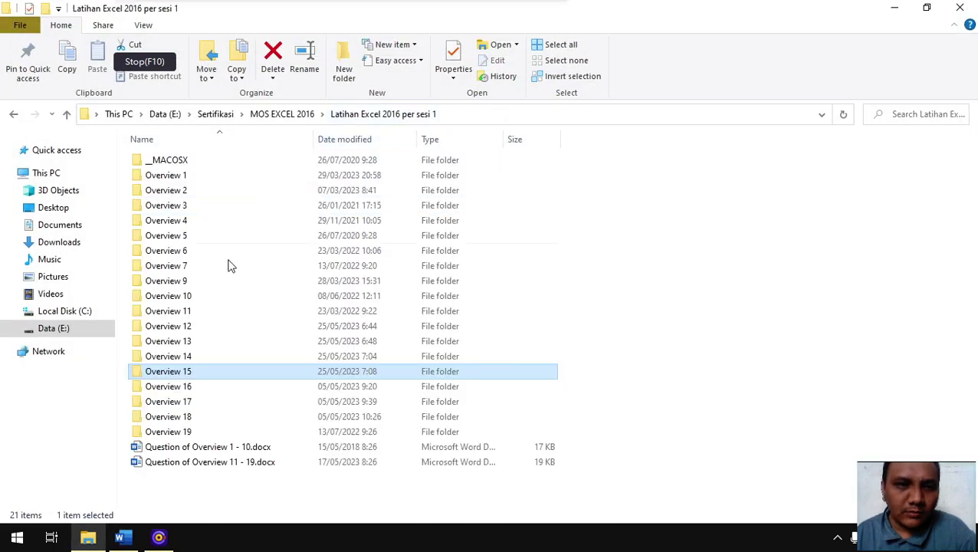
left_click(197, 389)
double_click(197, 389)
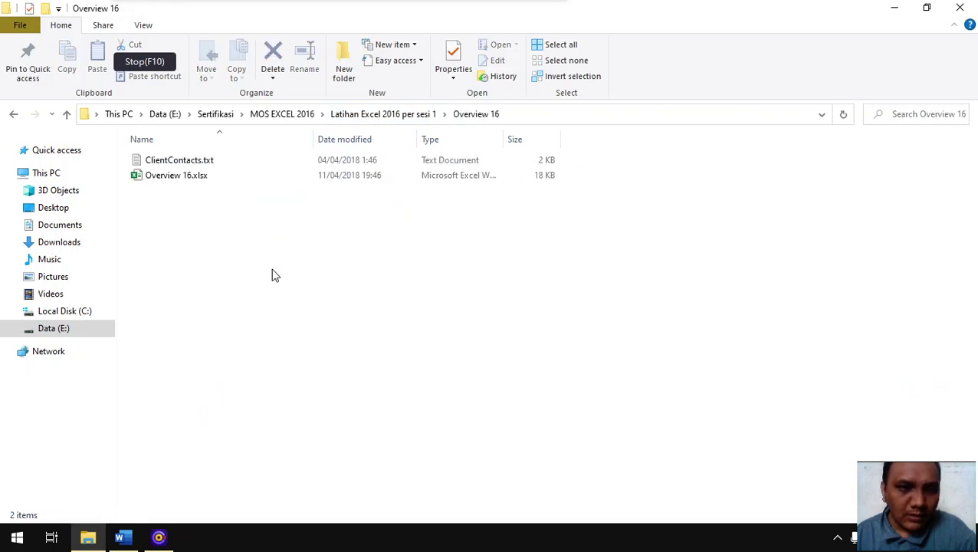
left_click(121, 537)
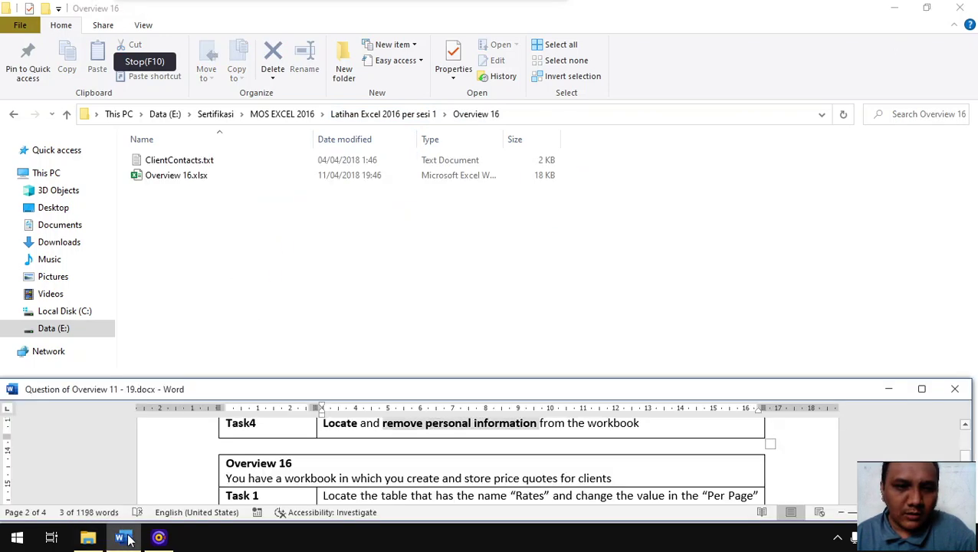
left_click(227, 176)
double_click(228, 176)
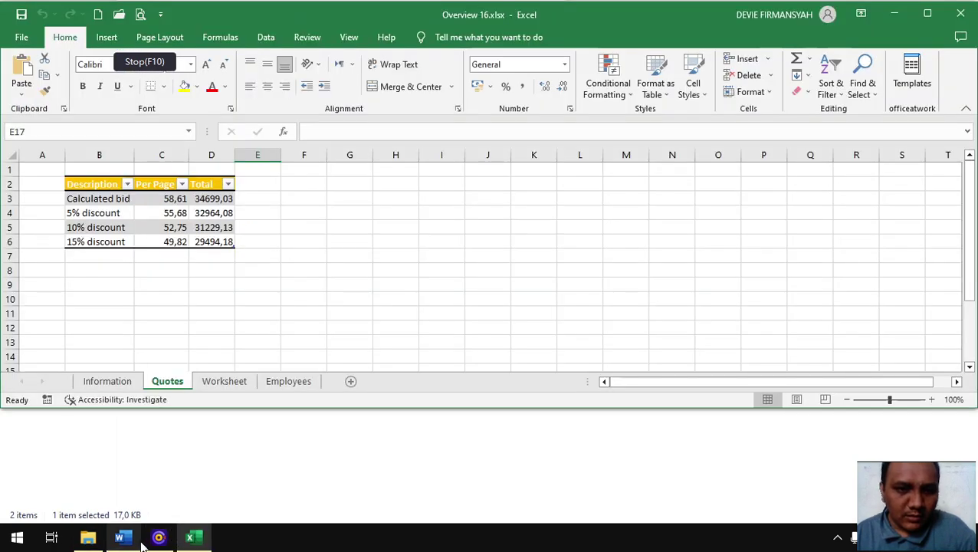
Step: Switch to the Word question document and bold the words "table" and "Rates" in Task 1 of Overview 16
left_click(119, 537)
scroll(319, 468, "down", 1)
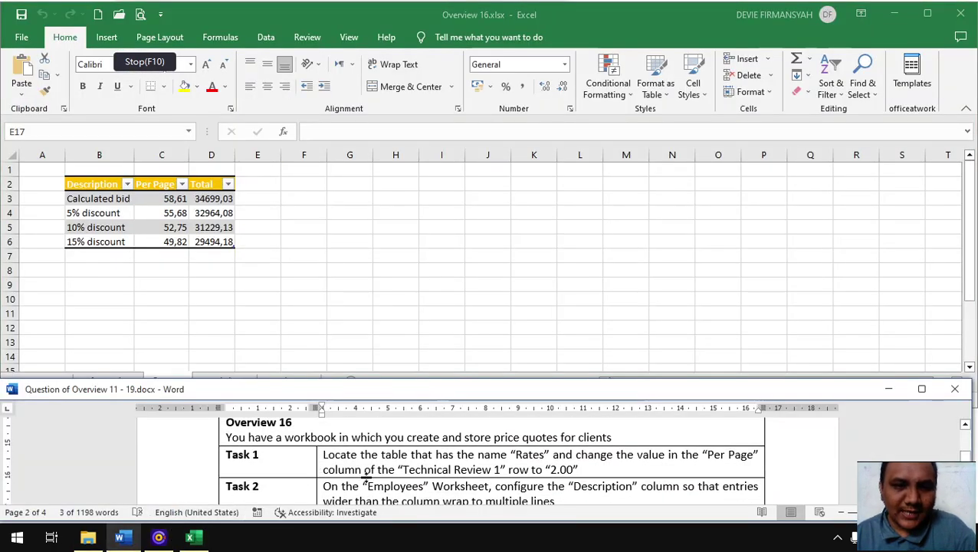
scroll(367, 475, "down", 3)
scroll(373, 472, "up", 1)
scroll(374, 472, "up", 3)
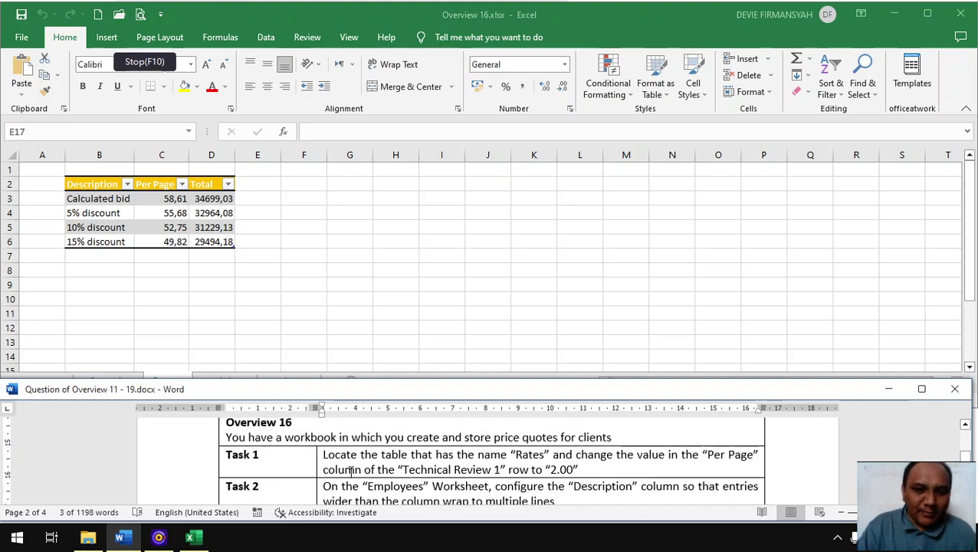
double_click(406, 455)
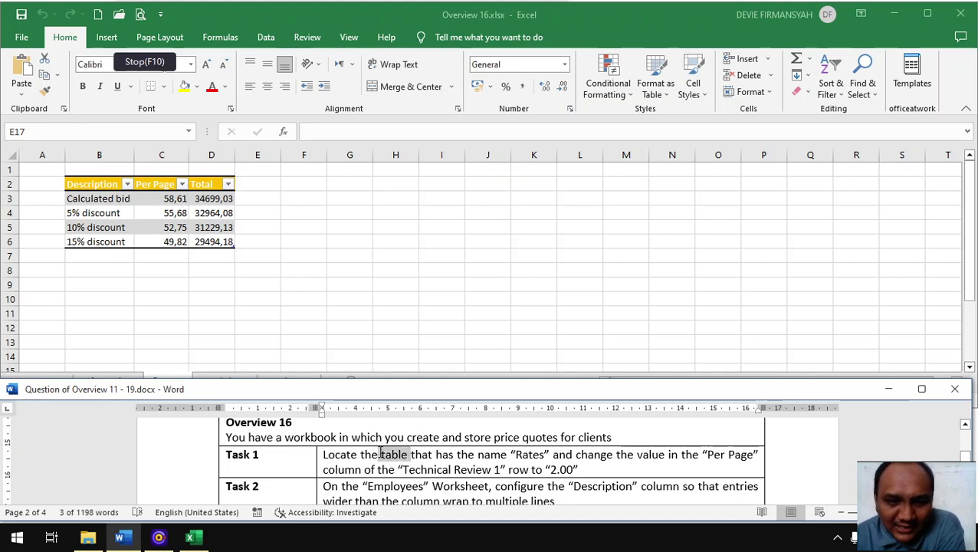
key("ctrl+b")
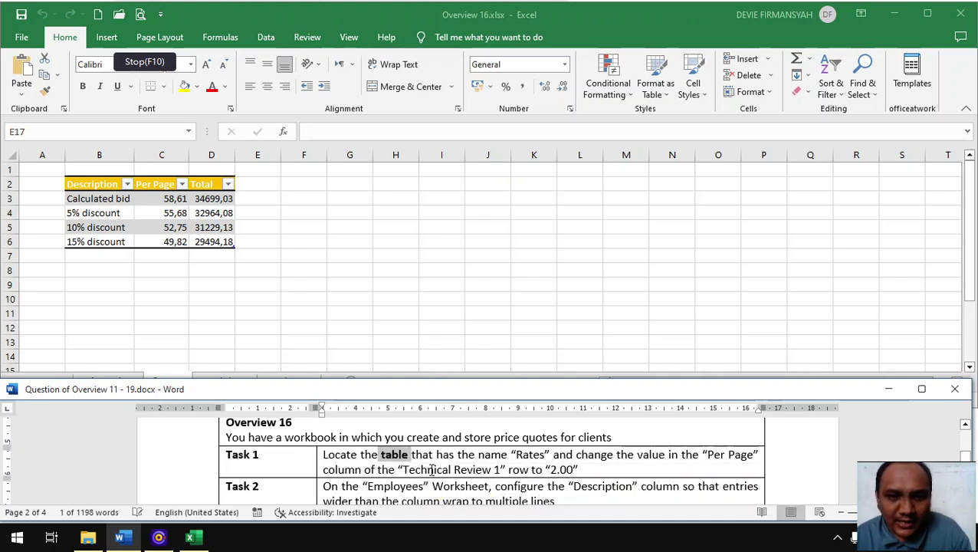
left_click_drag(518, 455, 546, 455)
key("ctrl+b")
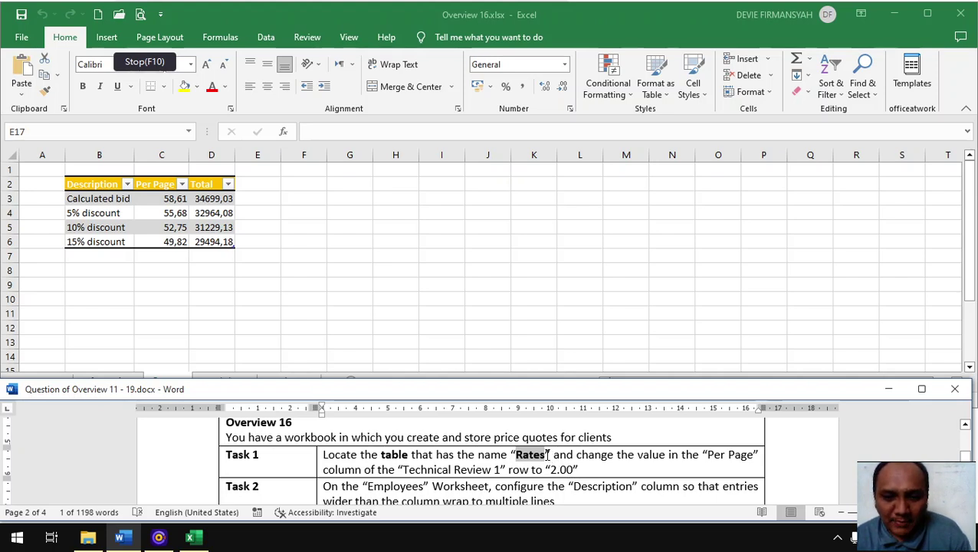
Step: Back in Excel, go to the table named Rates using the workbook's list of defined names
left_click(190, 132)
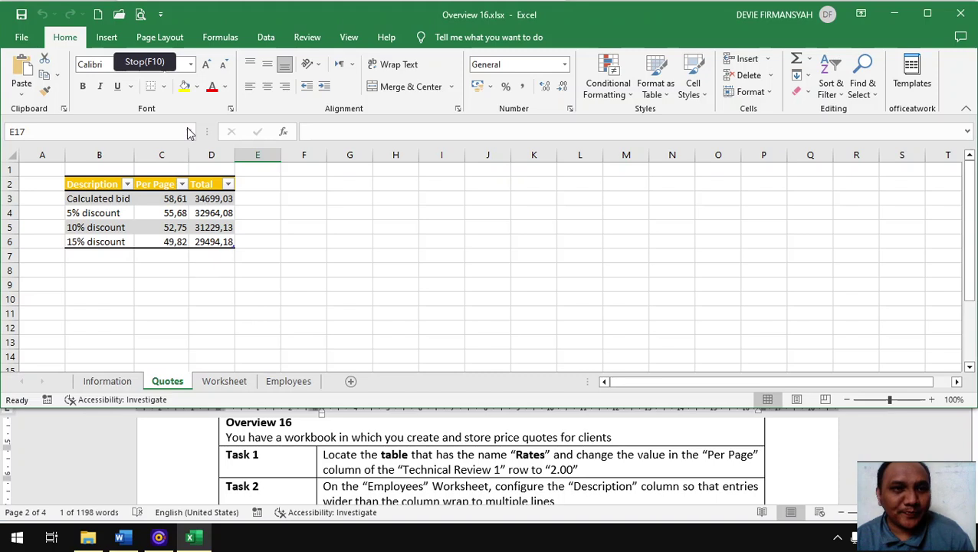
left_click(190, 133)
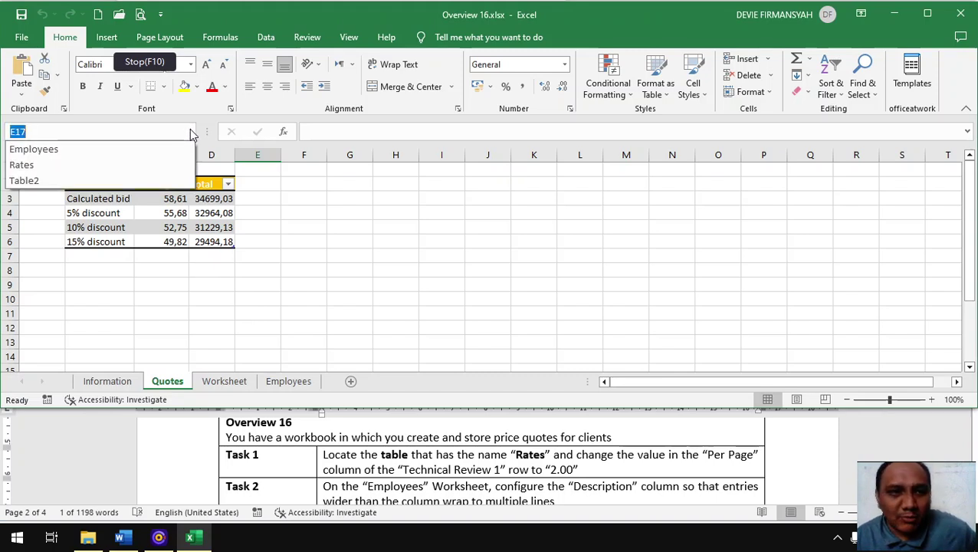
left_click(110, 165)
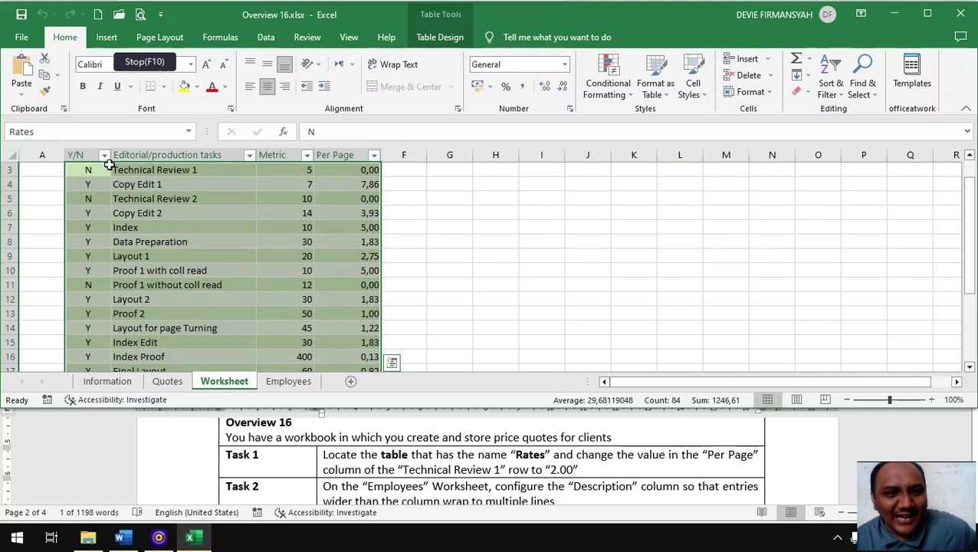
scroll(243, 259, "up", 1)
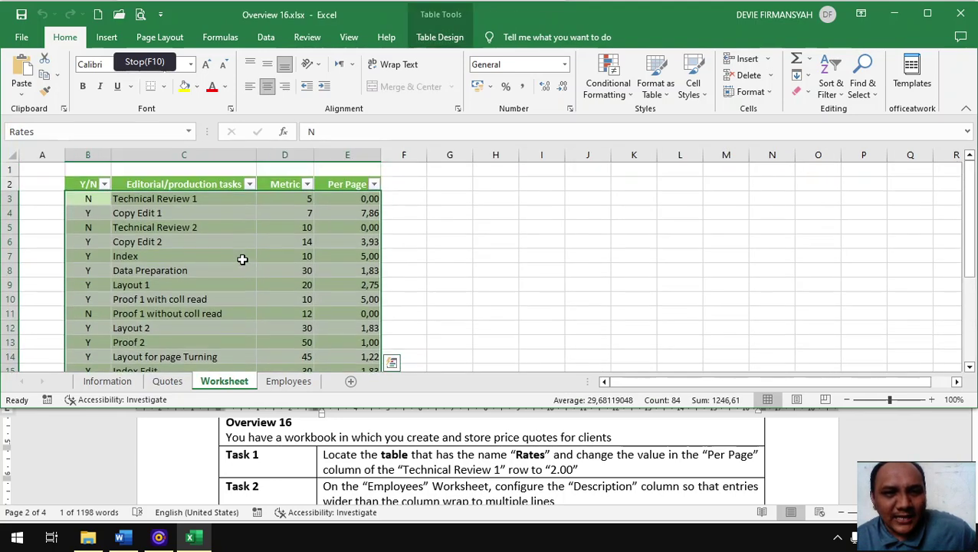
Step: Set the Per Page value of the Technical Review 1 row in the Rates table to 2
left_click(351, 184)
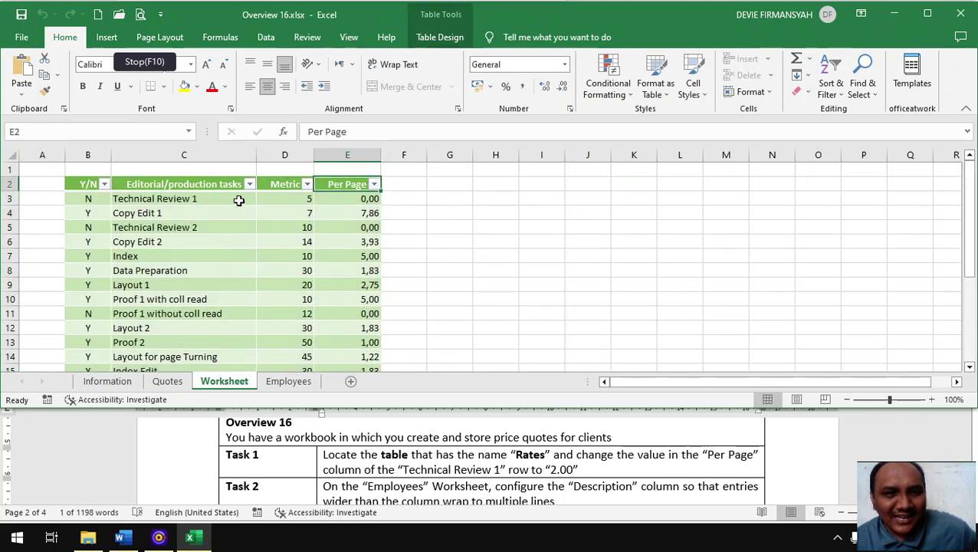
left_click(179, 199)
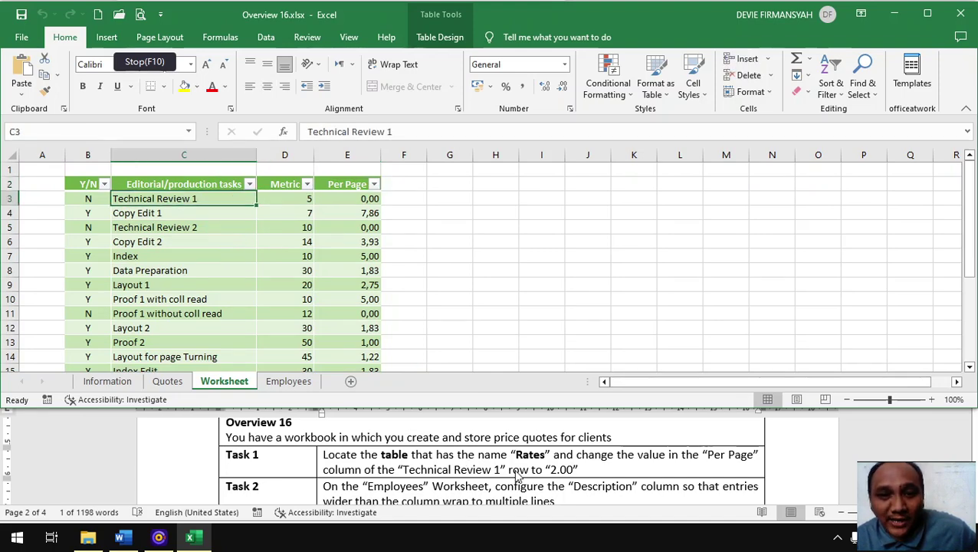
left_click(371, 198)
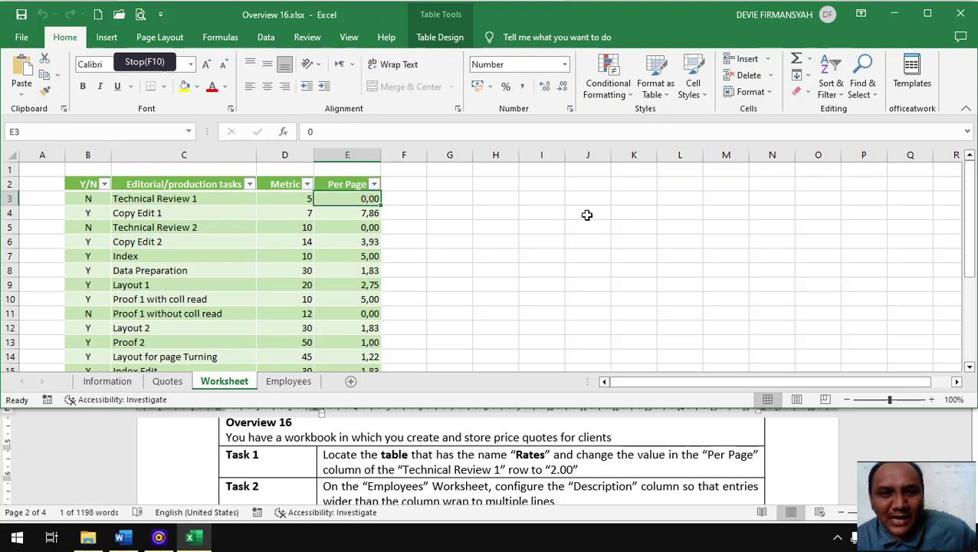
type("2")
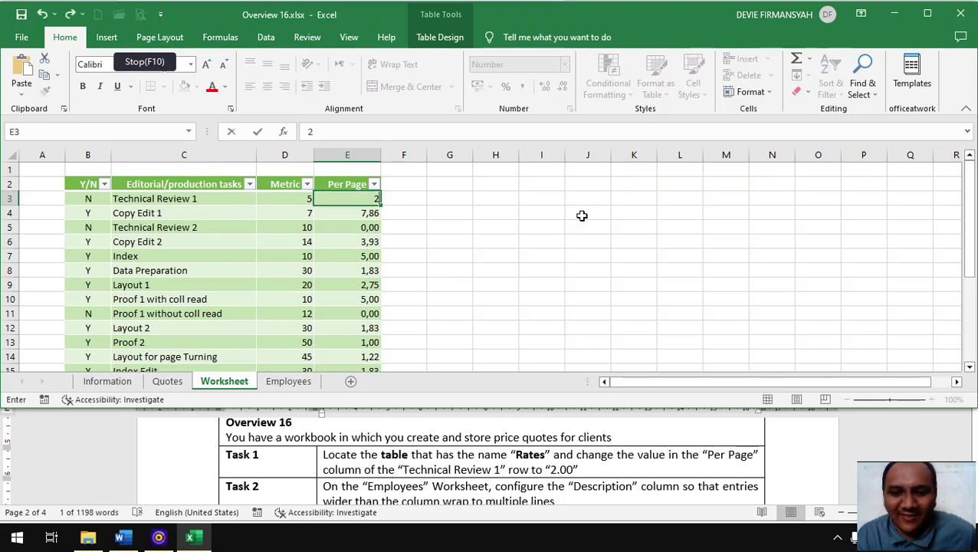
key("Return")
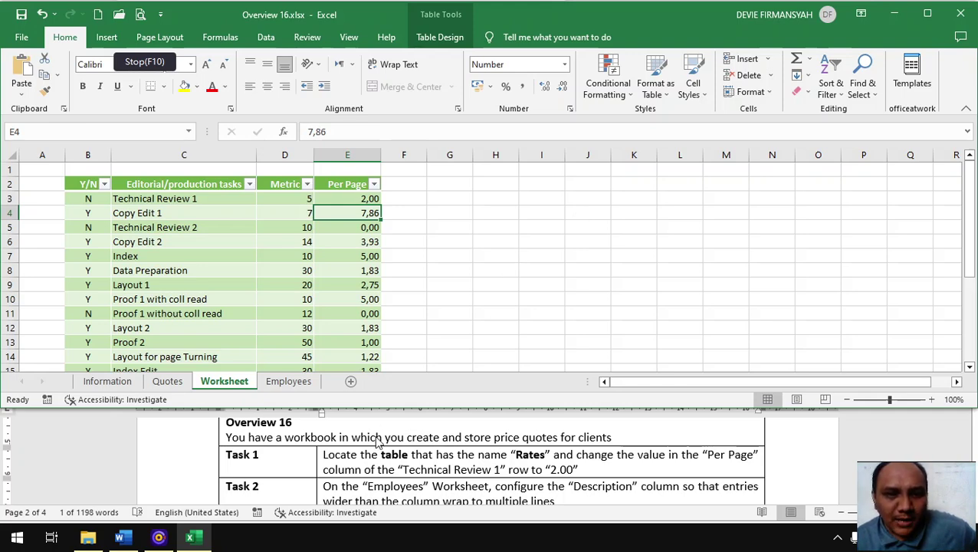
Step: On the Employees sheet, wrap the text of the Description entries in C3:C11
scroll(387, 440, "down", 1)
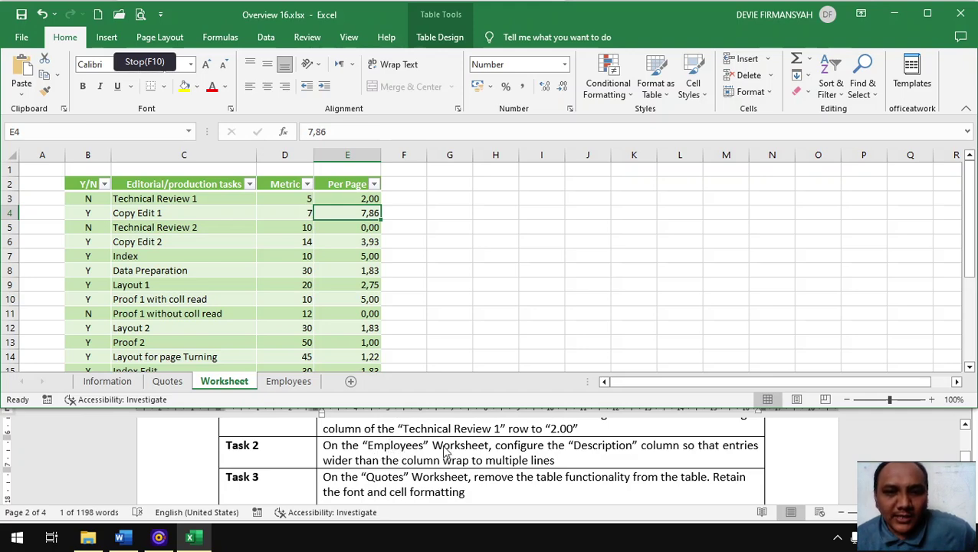
left_click(289, 381)
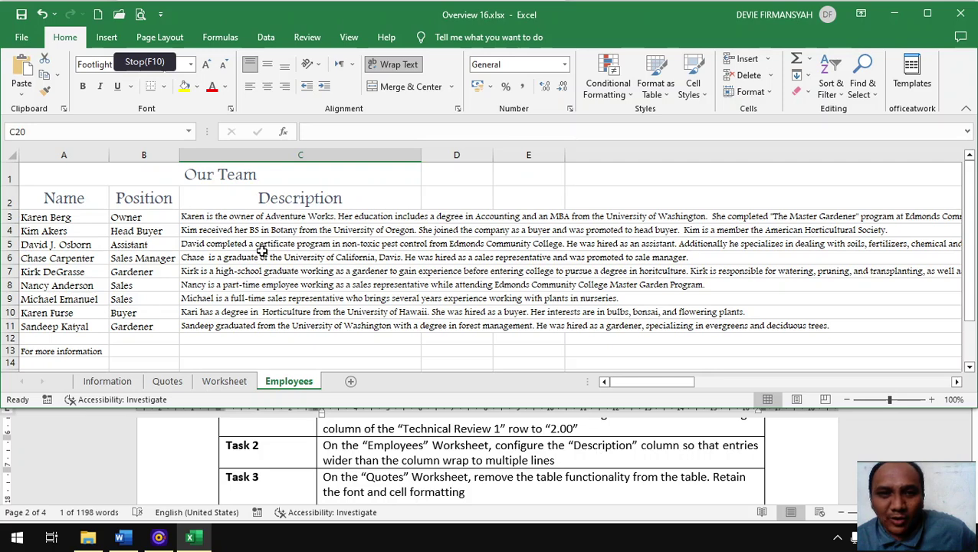
left_click_drag(274, 218, 283, 324)
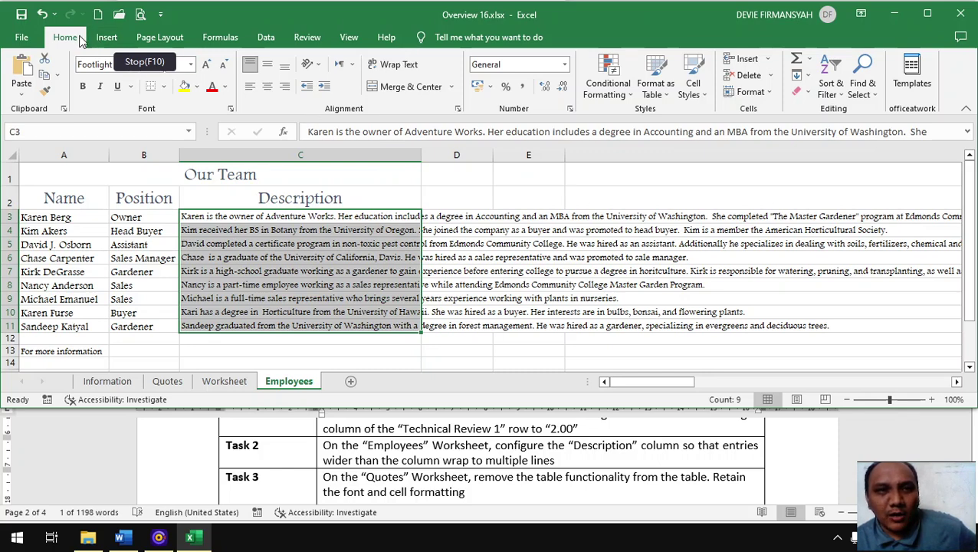
left_click(406, 69)
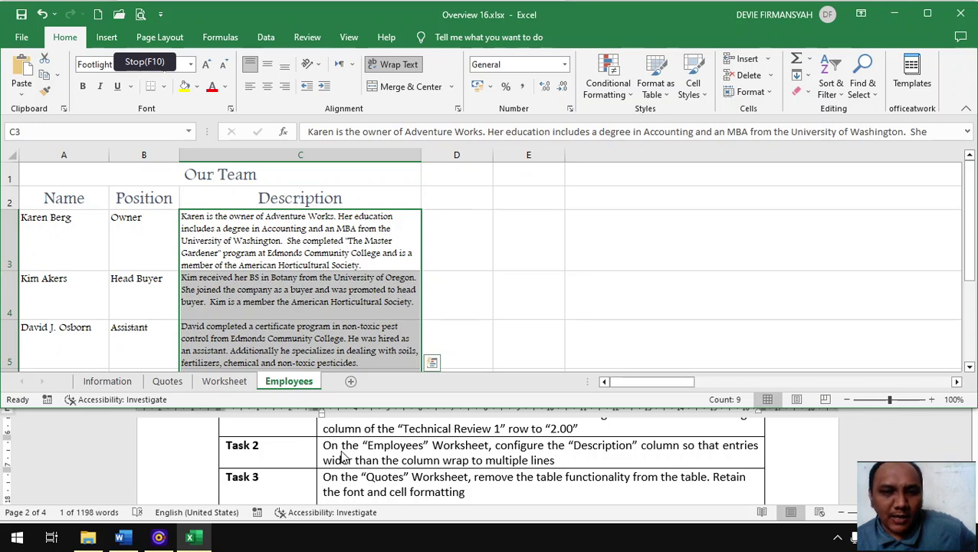
Step: On the Quotes sheet, convert the table to a normal range, keeping its formatting
scroll(342, 460, "down", 1)
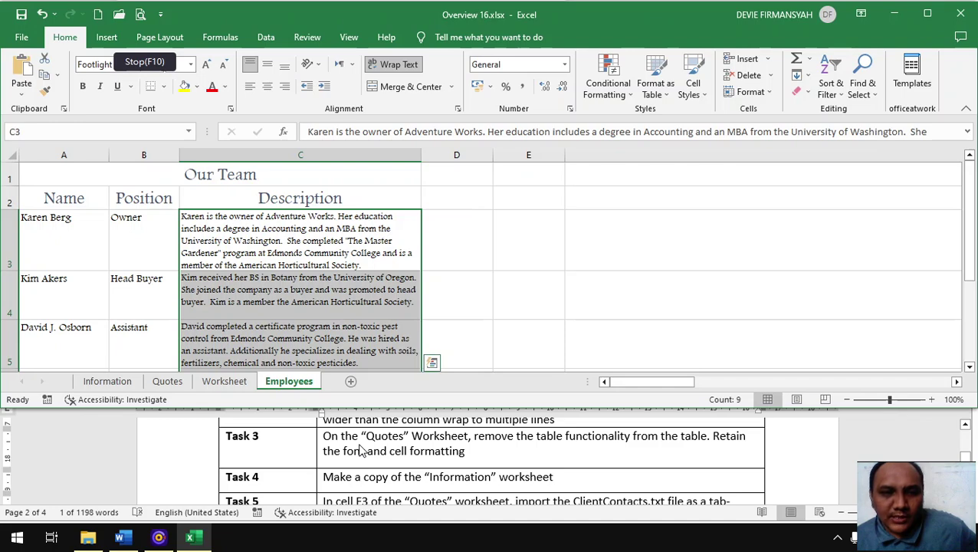
left_click(167, 380)
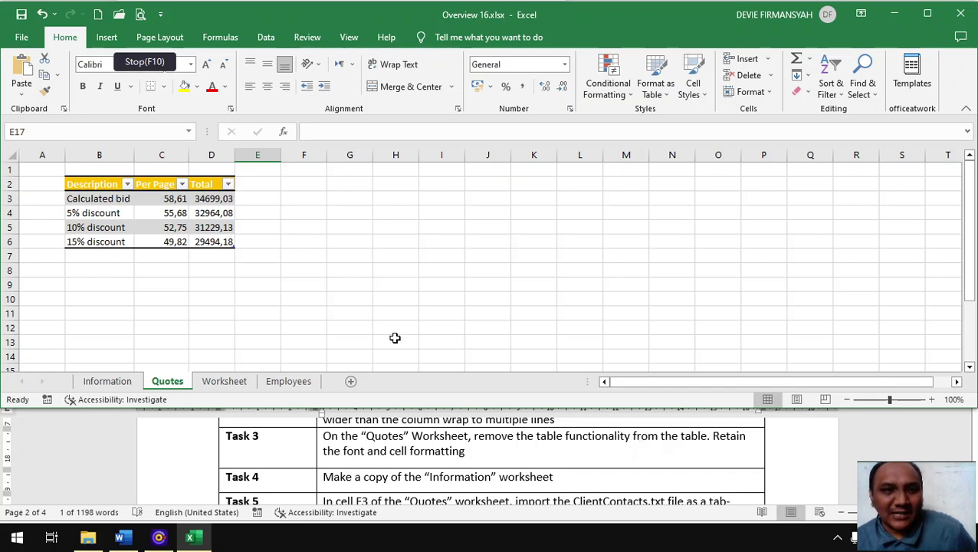
left_click(191, 217)
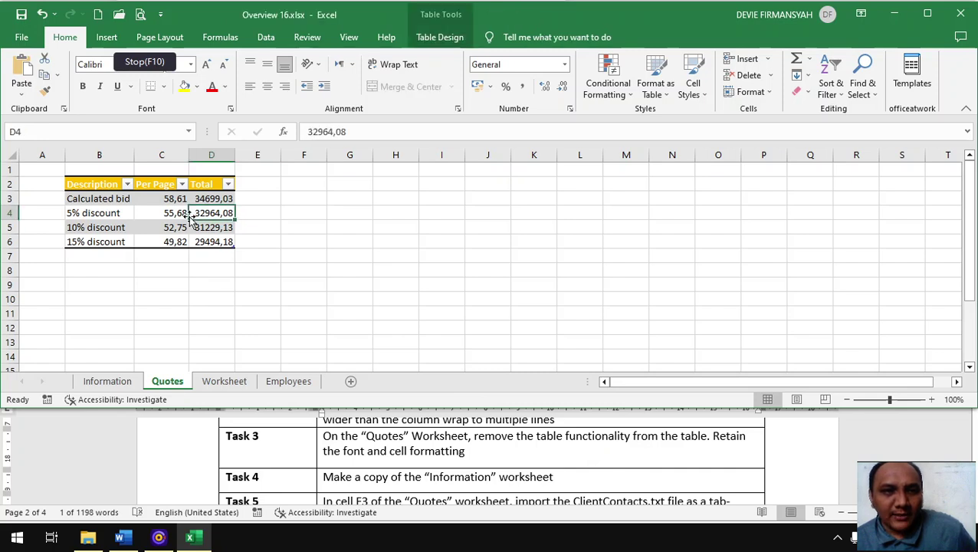
left_click(458, 40)
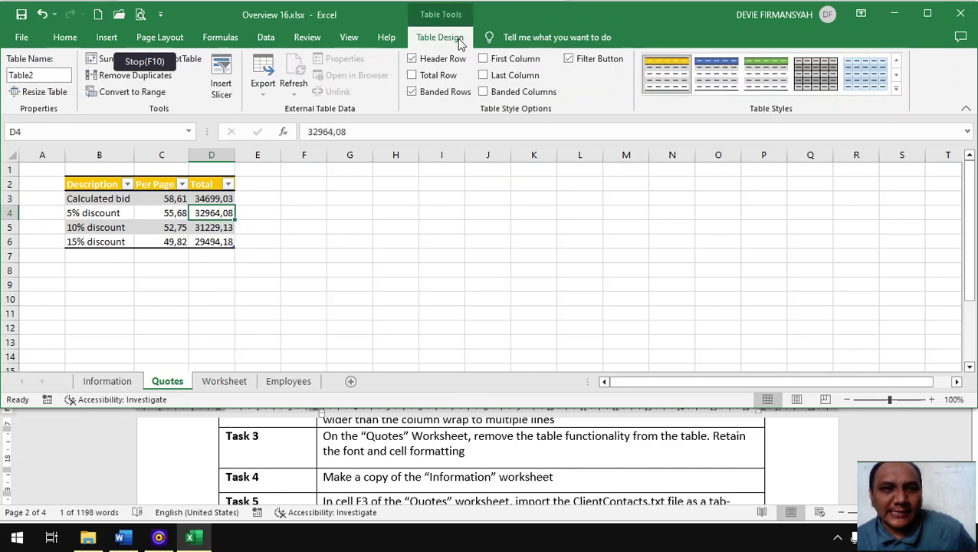
left_click(150, 93)
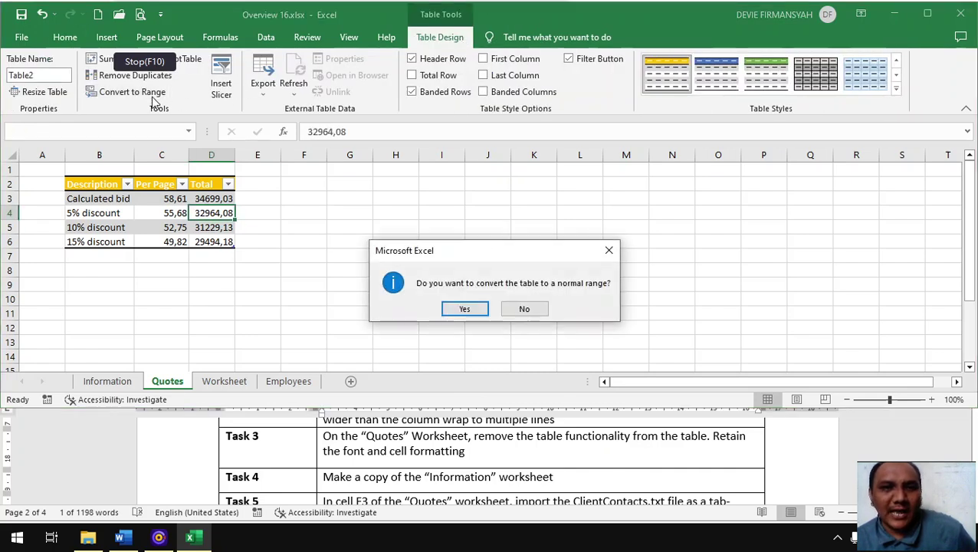
left_click(465, 308)
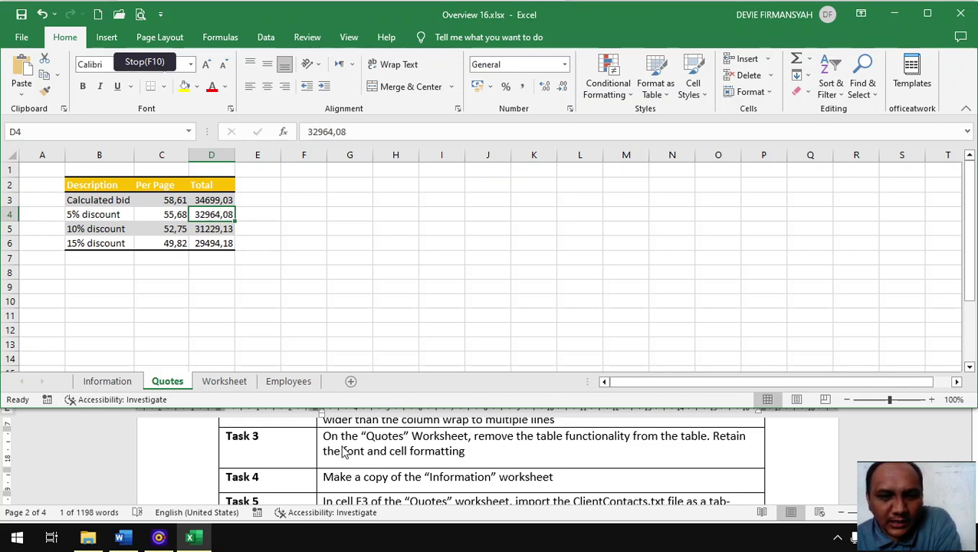
Step: Create a copy of the Information worksheet in Overview 16.xlsx, placed before the Information sheet
scroll(343, 452, "down", 1)
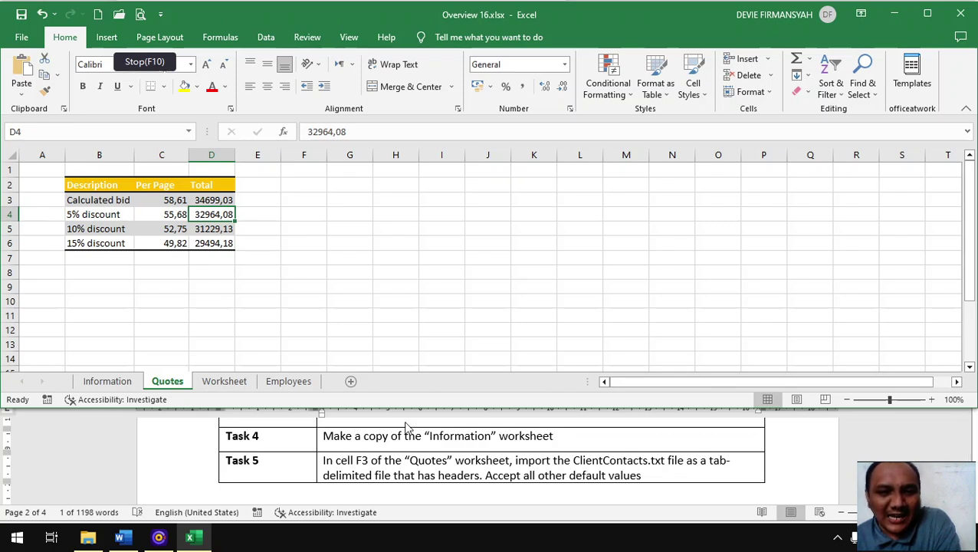
left_click(129, 383)
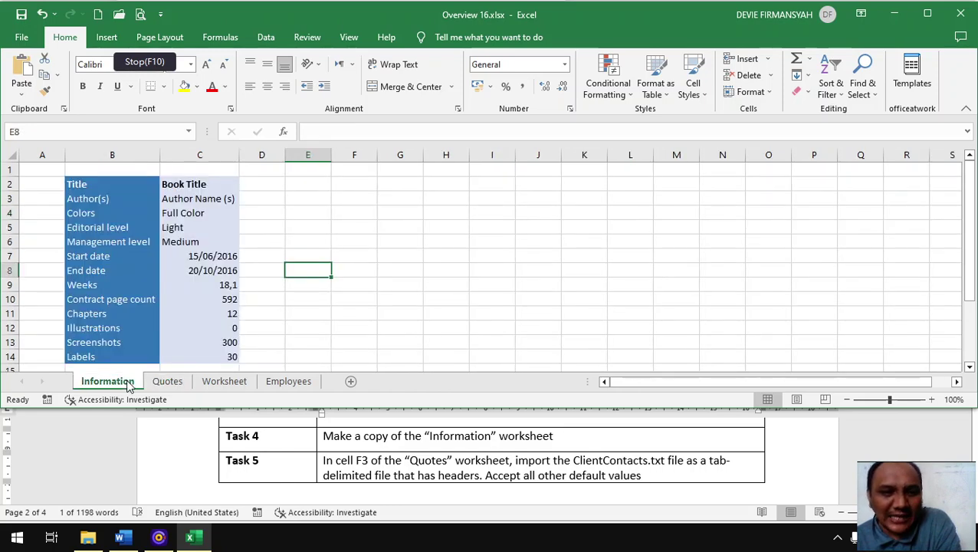
right_click(129, 387)
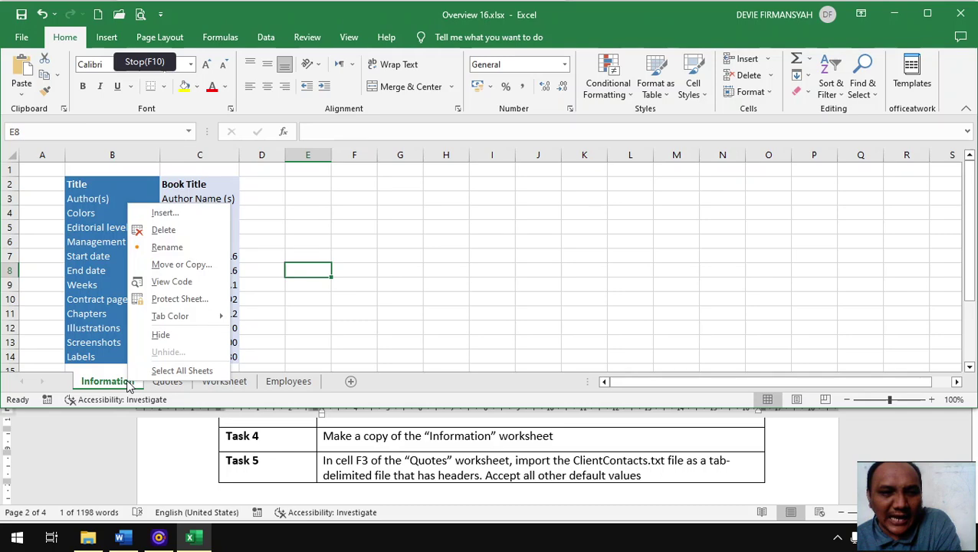
left_click(186, 263)
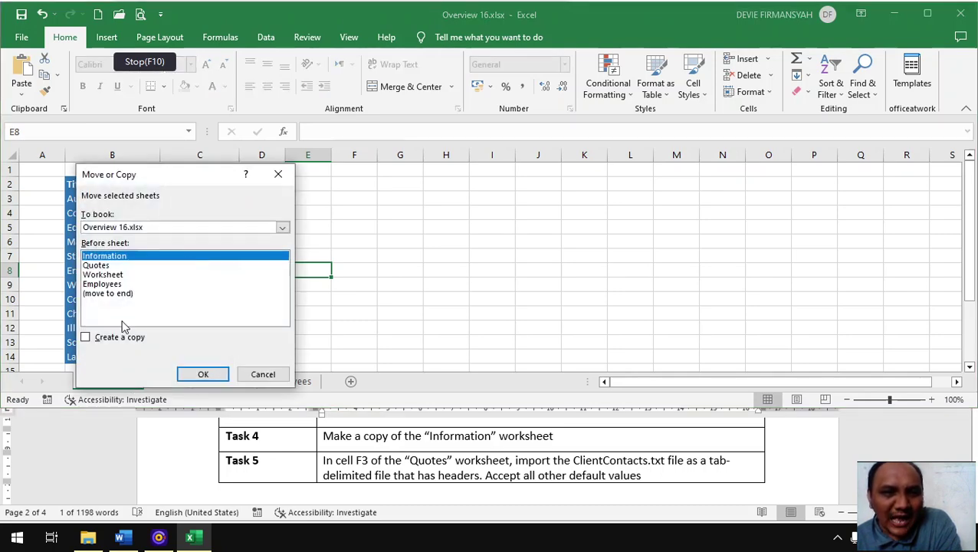
left_click(105, 342)
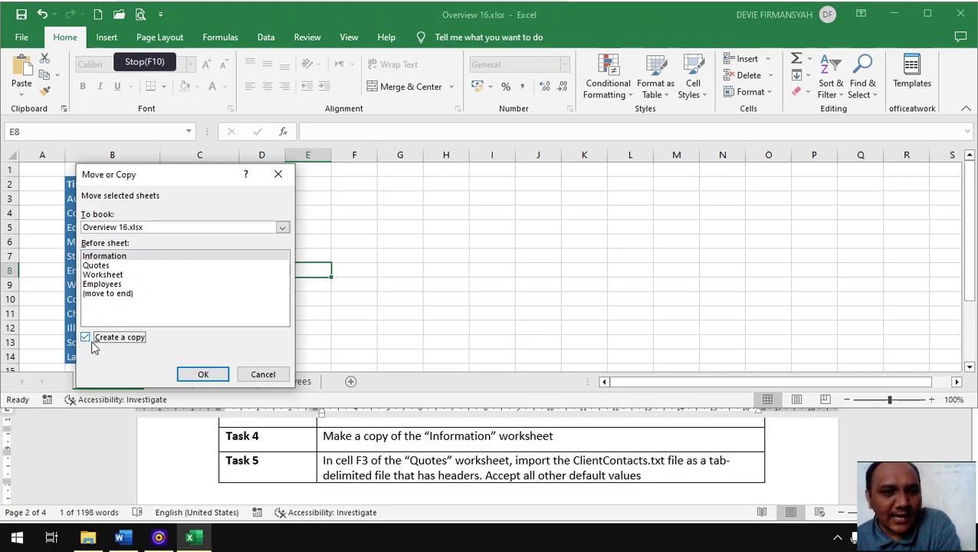
left_click(201, 373)
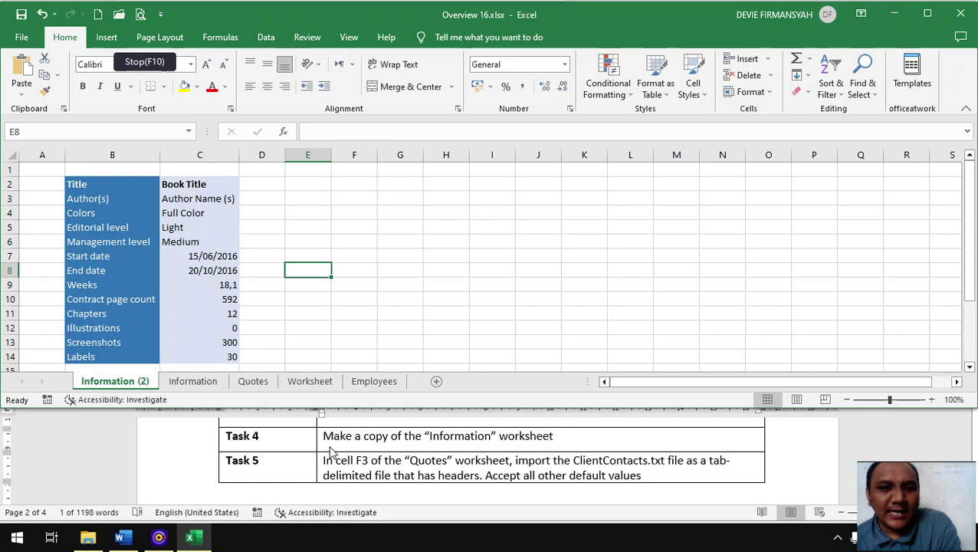
Step: Select cell F2 on the Quotes worksheet as the import location
scroll(331, 454, "down", 1)
scroll(331, 453, "up", 1)
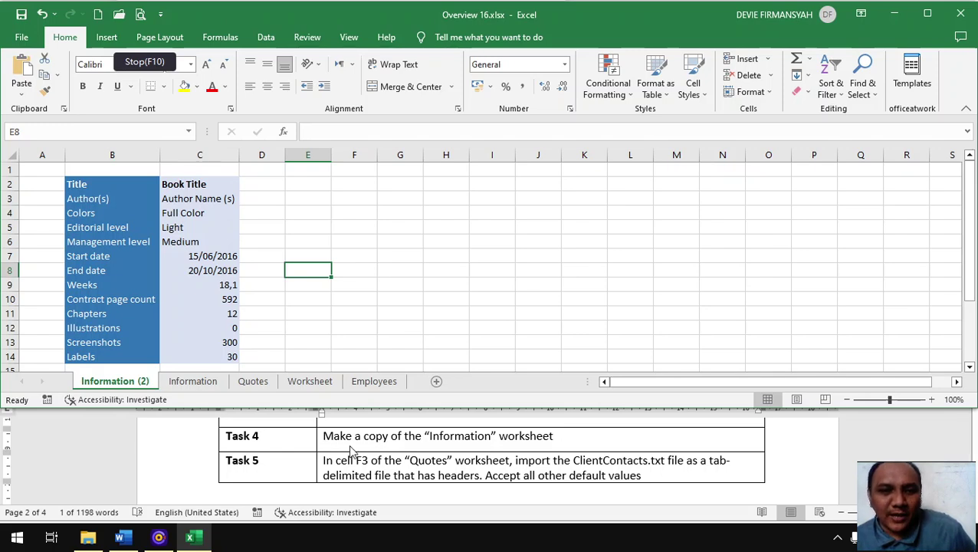
left_click(253, 381)
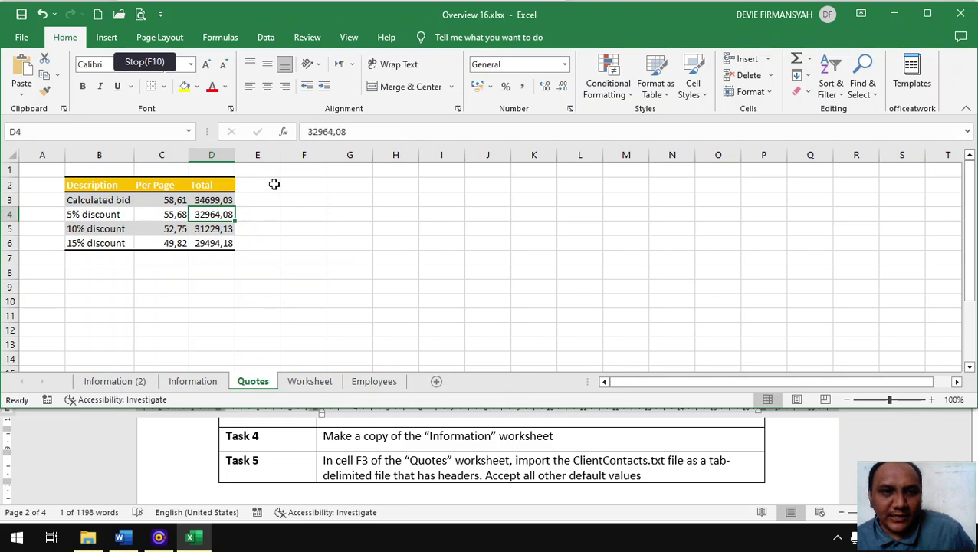
left_click(316, 185)
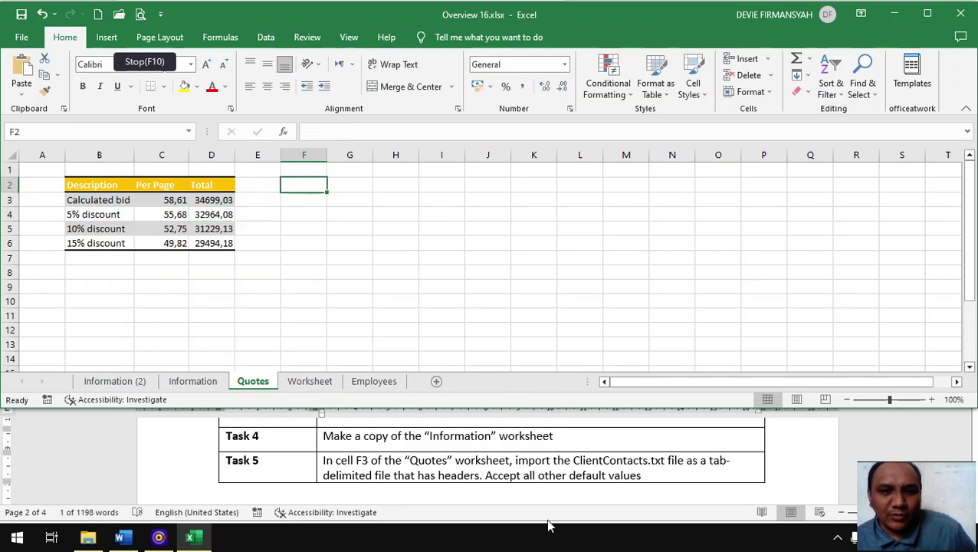
Step: Start a text file import and open ClientContacts.txt from the Sertifikasi > MOS EXCEL 2016 > Latihan Project > Overview 16 folder on Data (E:)
left_click(265, 38)
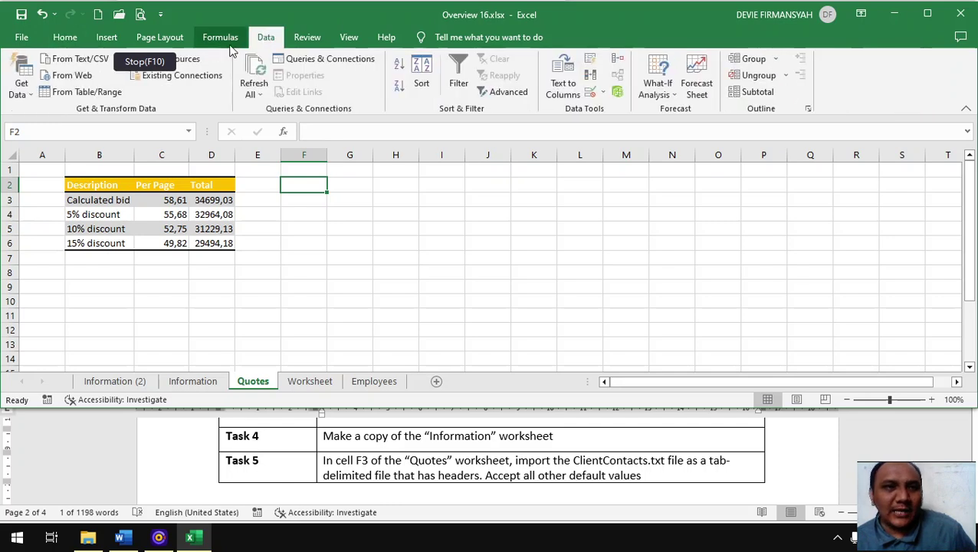
left_click(56, 65)
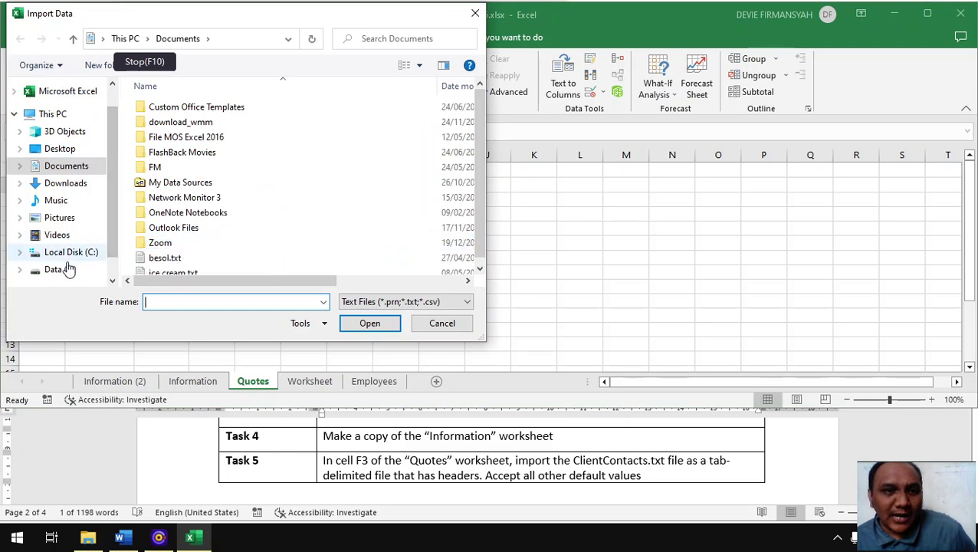
left_click(83, 269)
double_click(174, 242)
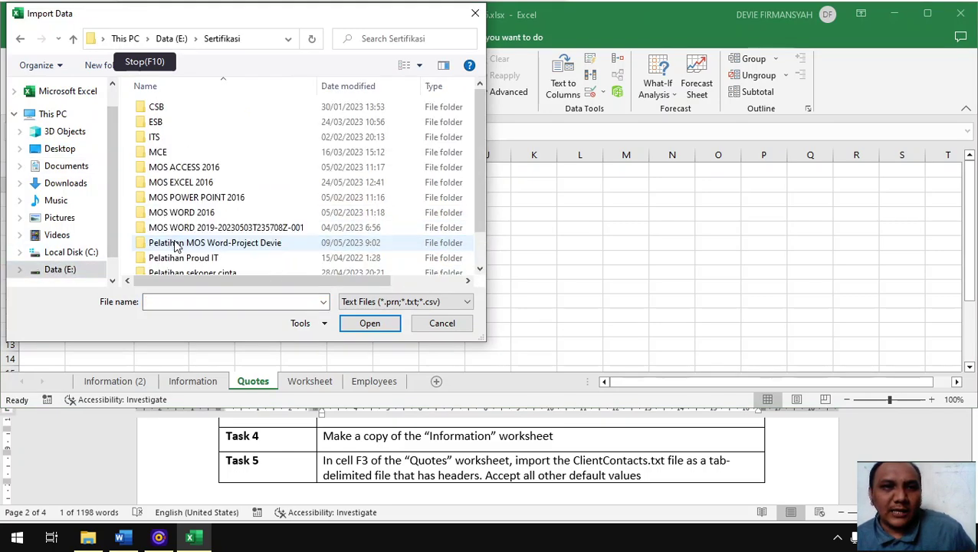
double_click(178, 182)
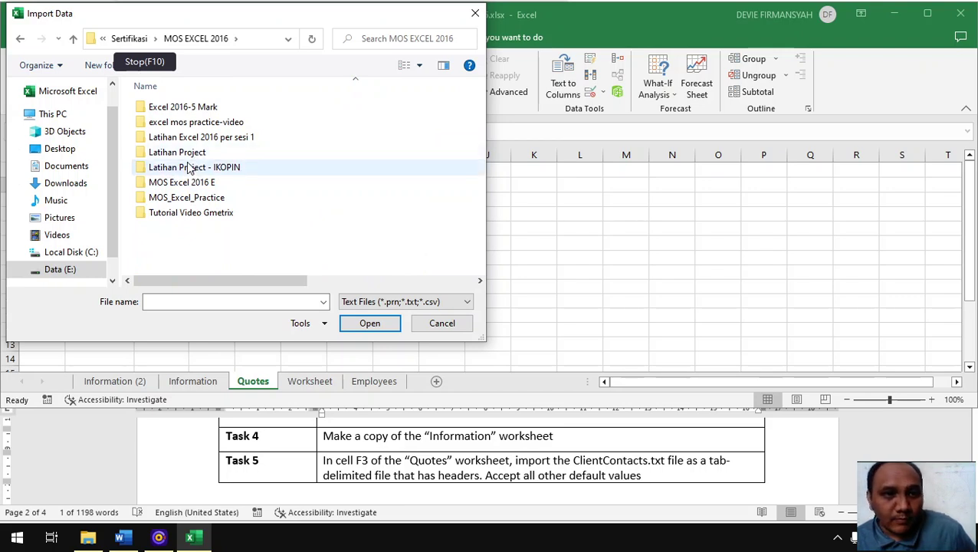
left_click(191, 159)
double_click(191, 159)
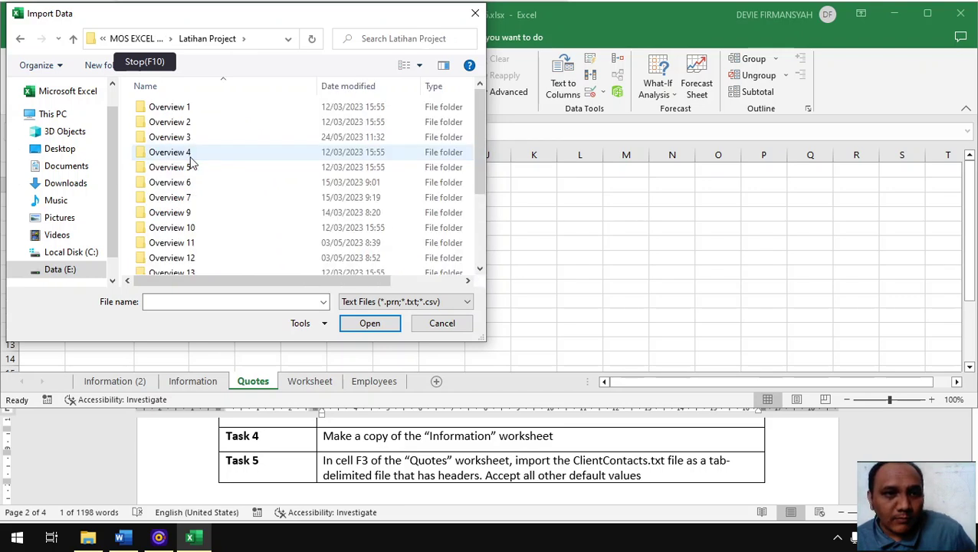
scroll(190, 264, "down", 1)
double_click(191, 265)
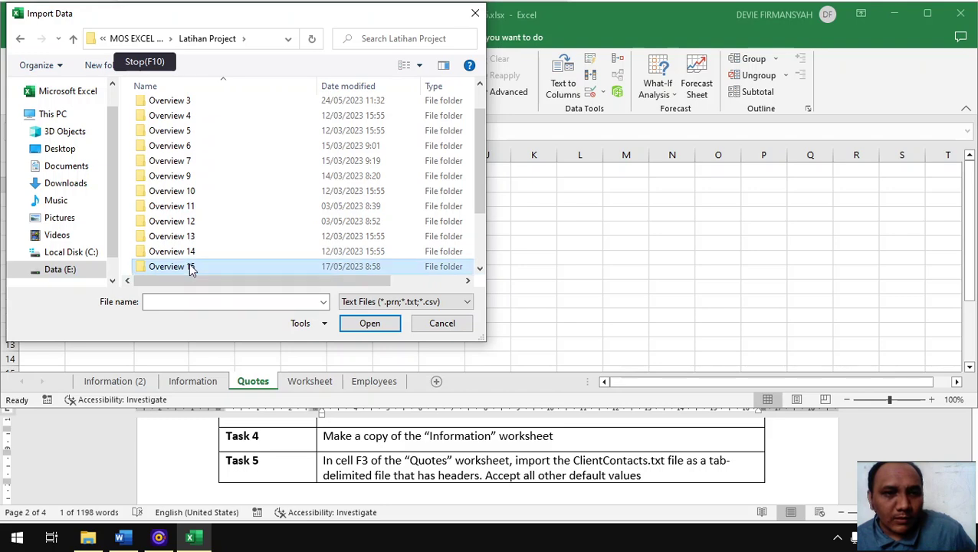
left_click(158, 43)
scroll(205, 222, "down", 1)
double_click(196, 238)
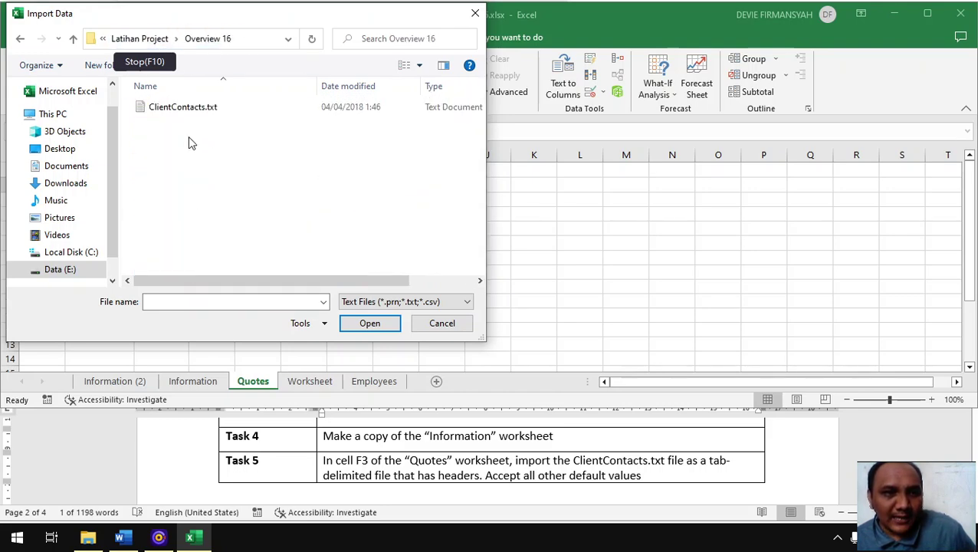
left_click(198, 112)
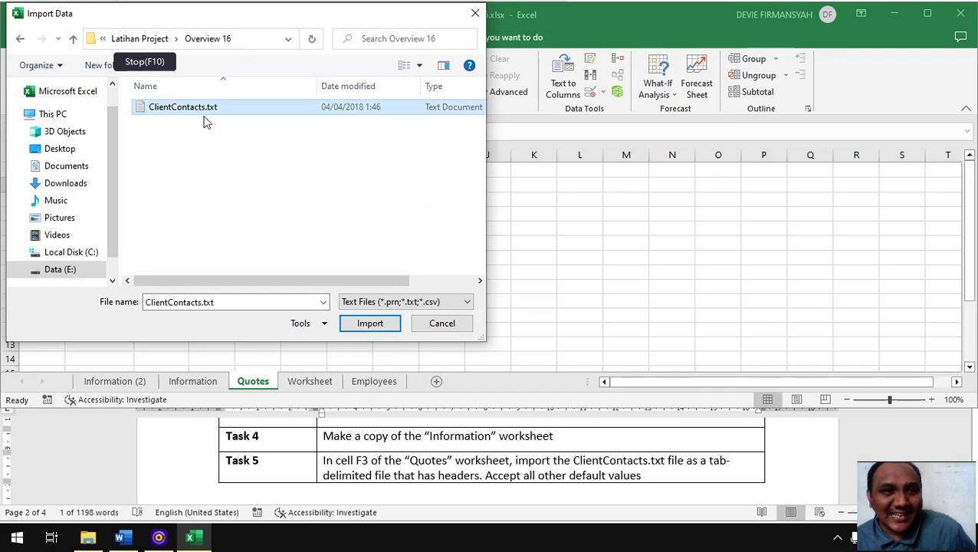
left_click(366, 325)
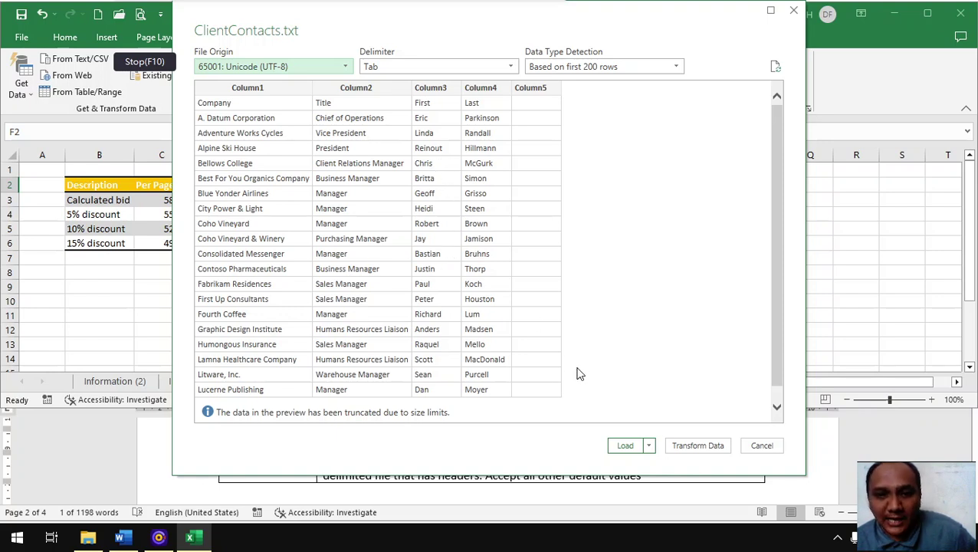
Step: Keep Tab as the delimiter for ClientContacts.txt and load the data as a table into the existing worksheet at cell F2
left_click(567, 501)
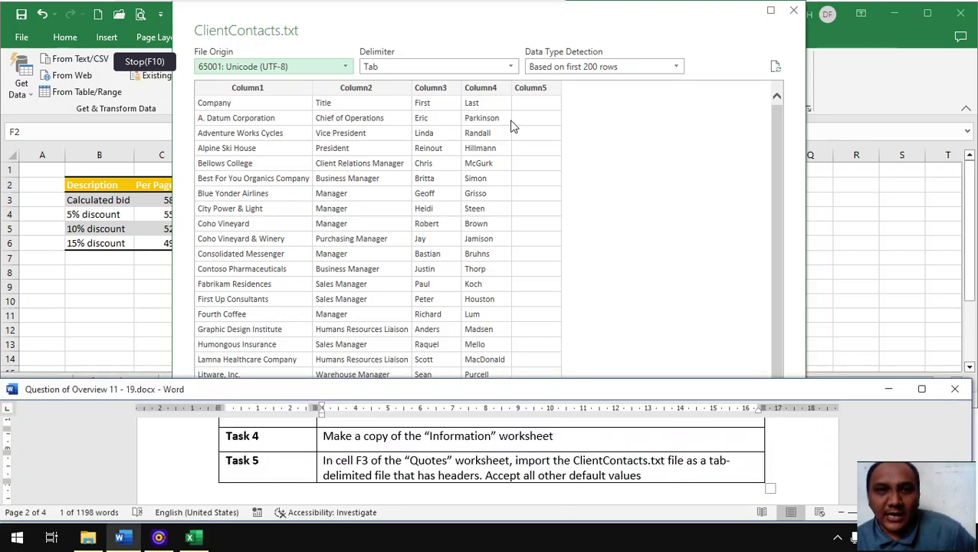
left_click(510, 66)
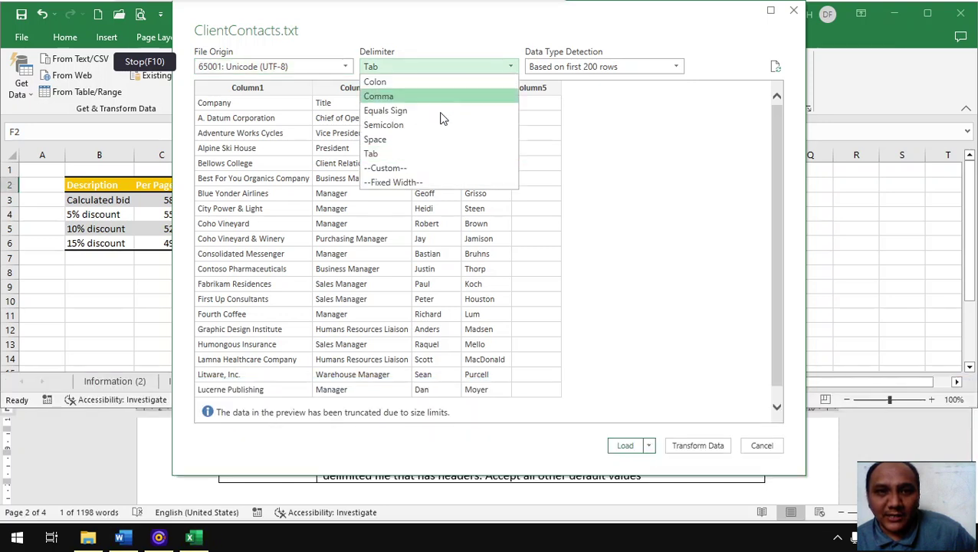
left_click(407, 154)
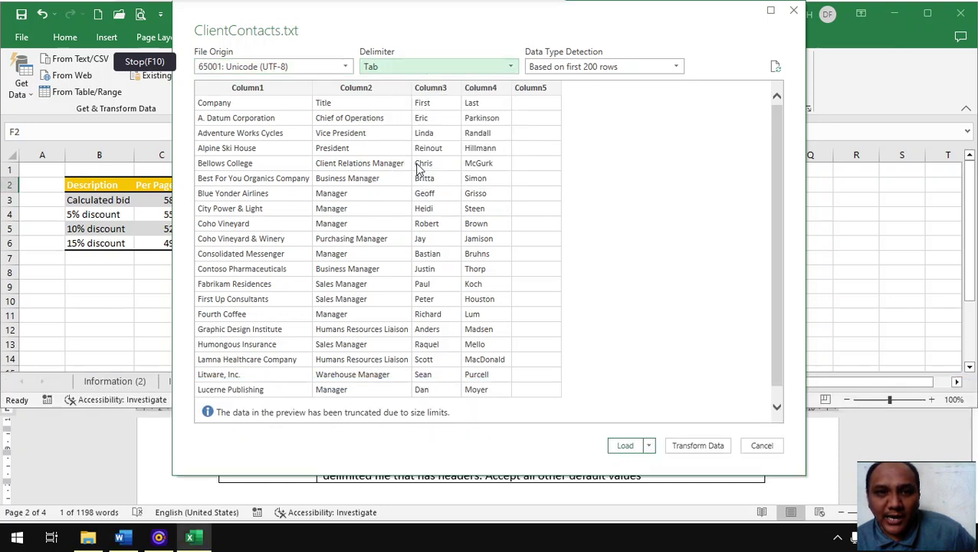
left_click(648, 446)
left_click(684, 478)
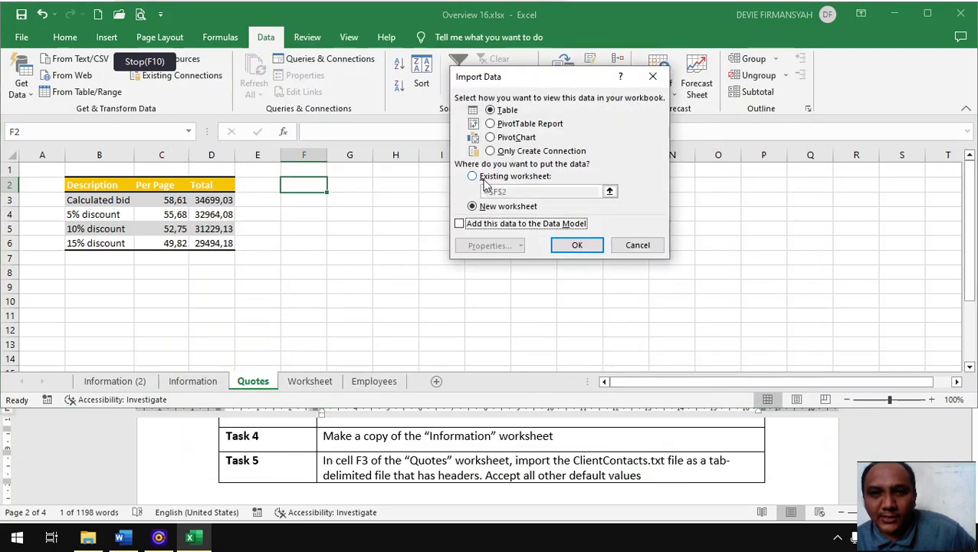
left_click(484, 178)
left_click(577, 246)
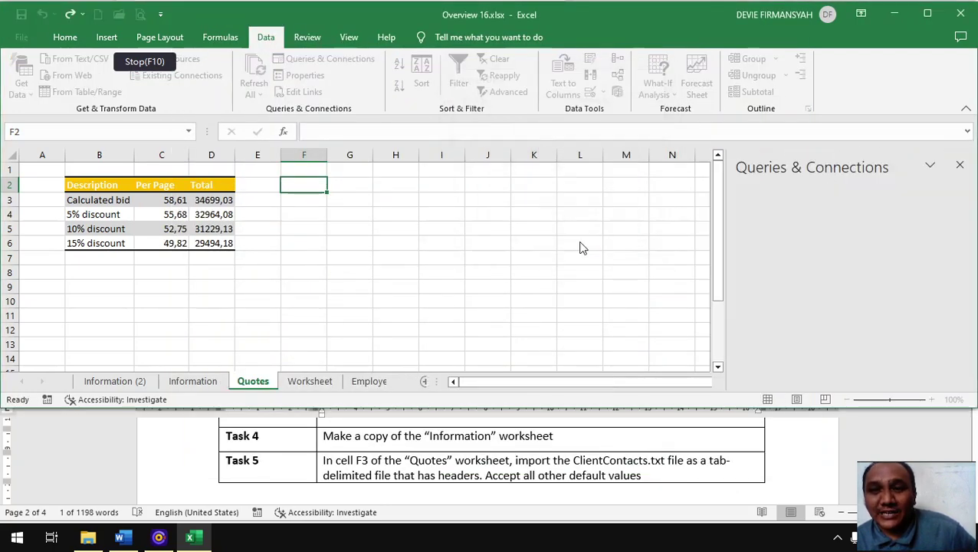